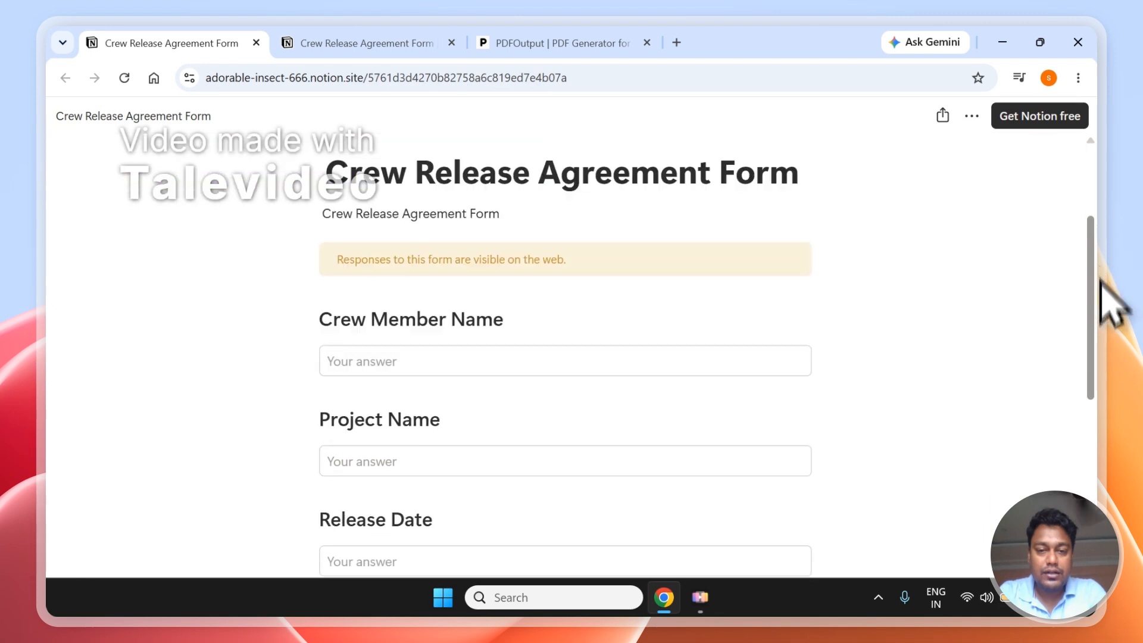
Review the Crew Release Agreement Form's questions down to its submit option, and look through the three response entries and their columns in Notion
{"action": "left_click_drag", "start_coordinate": [1096, 396], "coordinate": [1074, 489]}
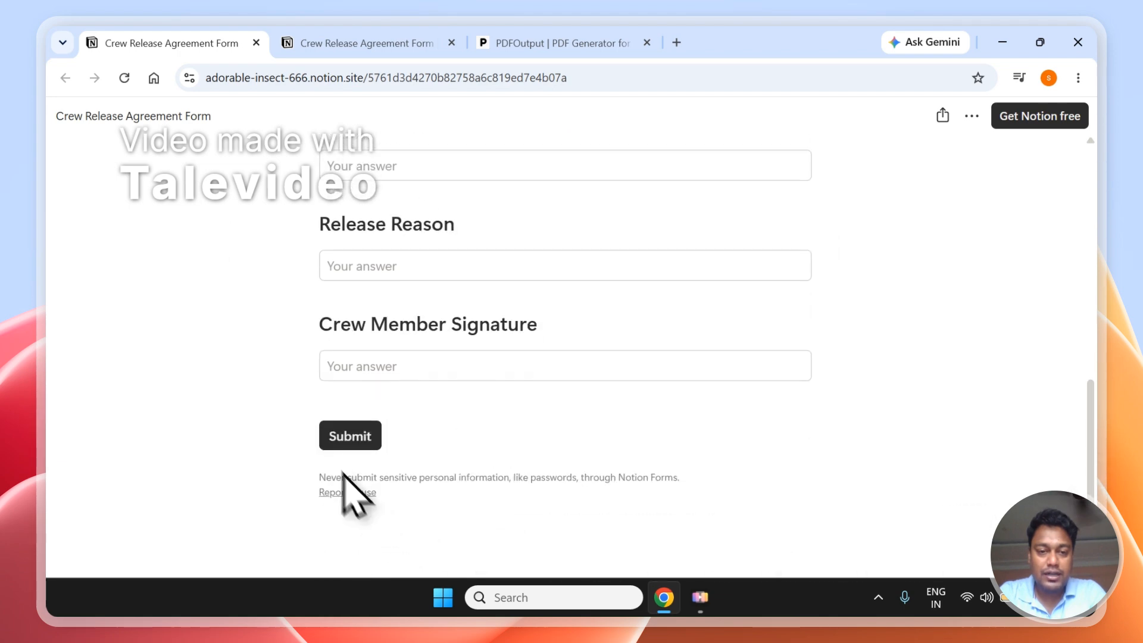
{"action": "left_click", "coordinate": [335, 43]}
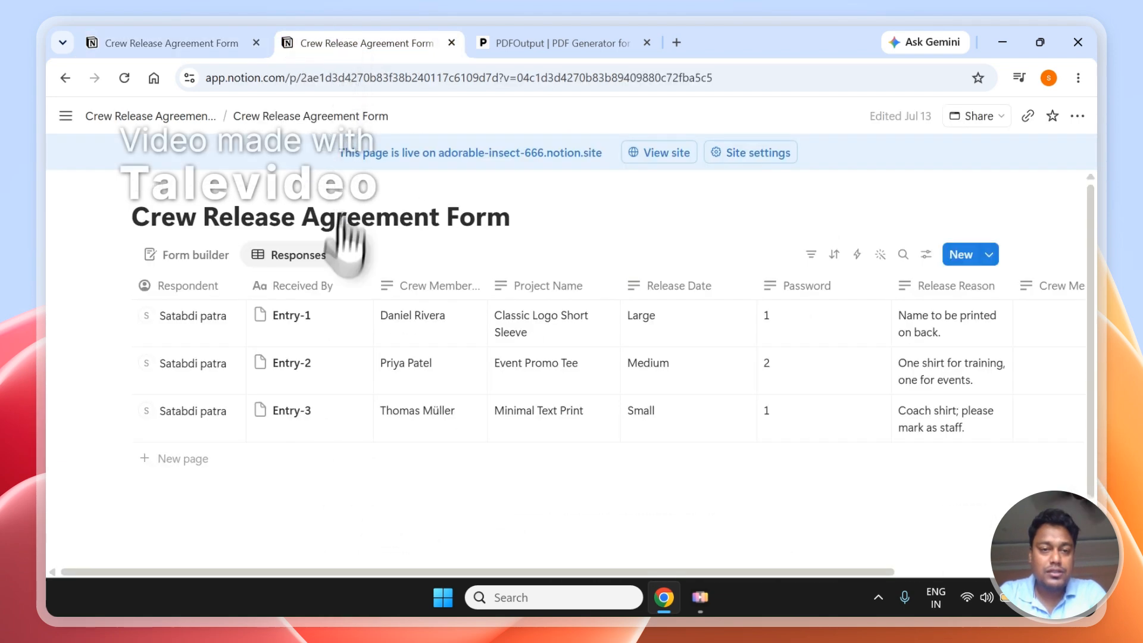
{"action": "left_click", "coordinate": [117, 315]}
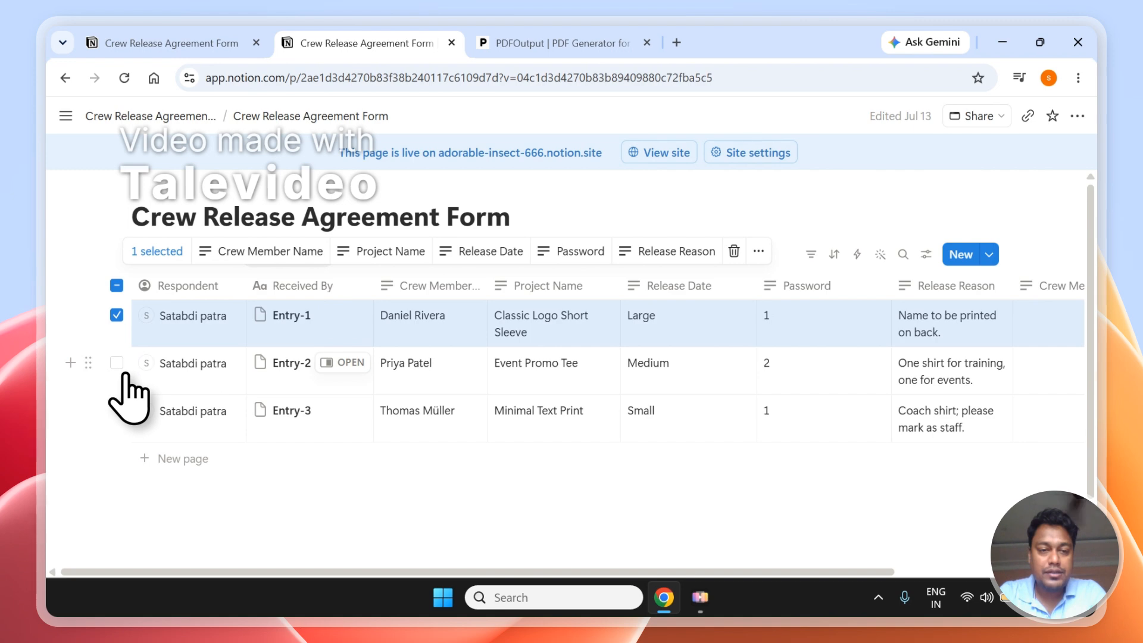
{"action": "left_click", "coordinate": [117, 362]}
{"action": "left_click", "coordinate": [116, 410]}
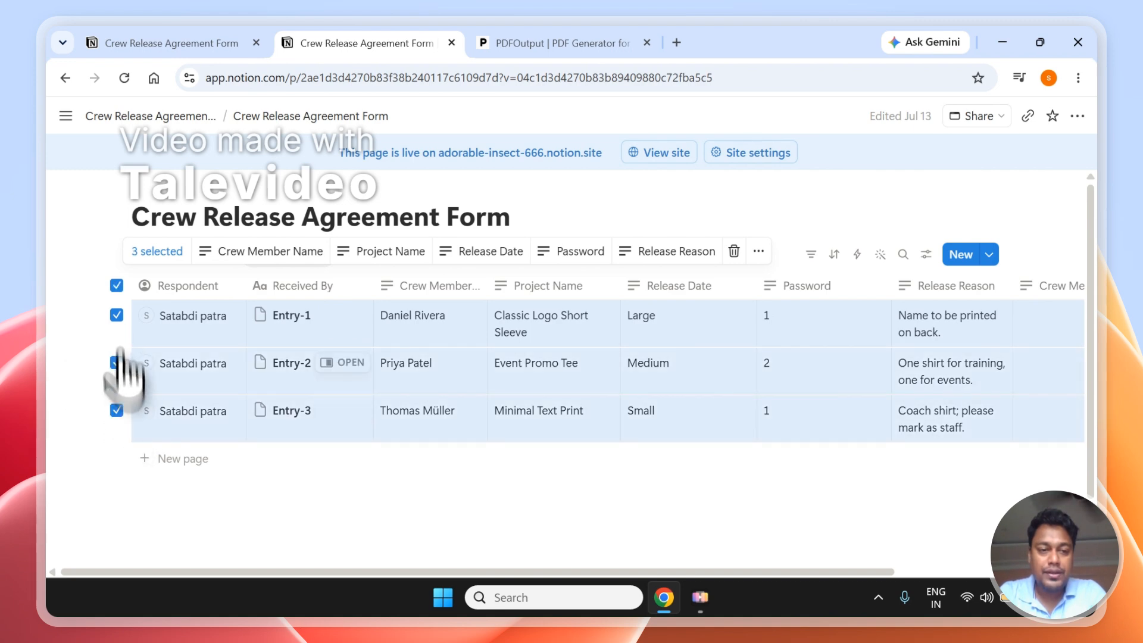
{"action": "left_click", "coordinate": [117, 285]}
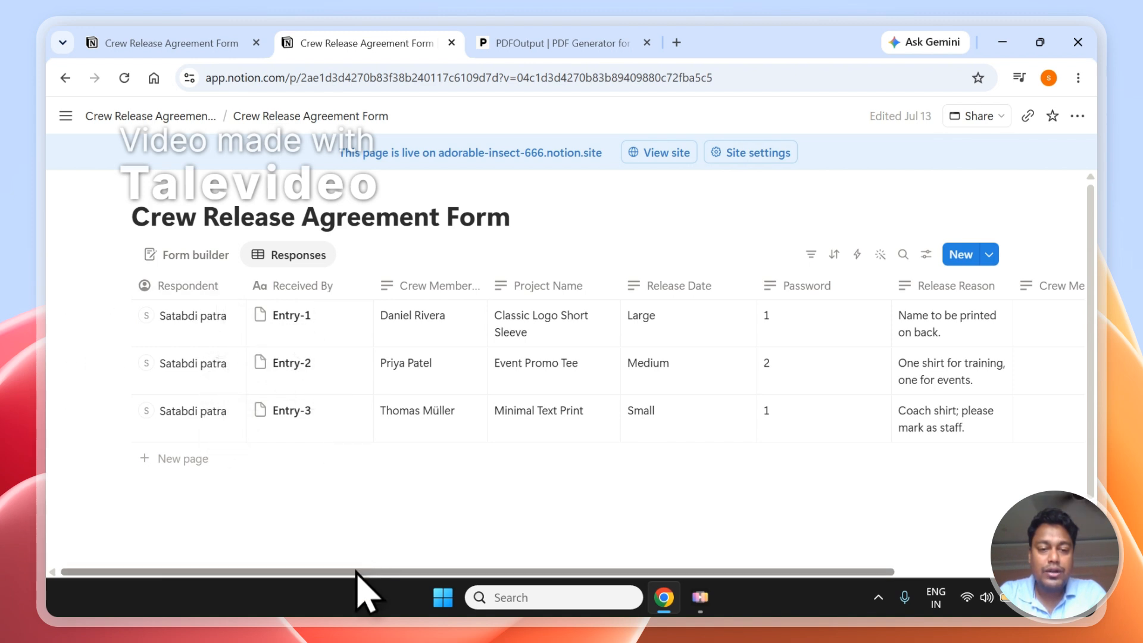
{"action": "mouse_move", "coordinate": [355, 572]}
{"action": "left_mouse_down"}
{"action": "mouse_move", "coordinate": [441, 595]}
{"action": "mouse_move", "coordinate": [556, 600]}
{"action": "mouse_move", "coordinate": [372, 576]}
{"action": "left_mouse_up"}
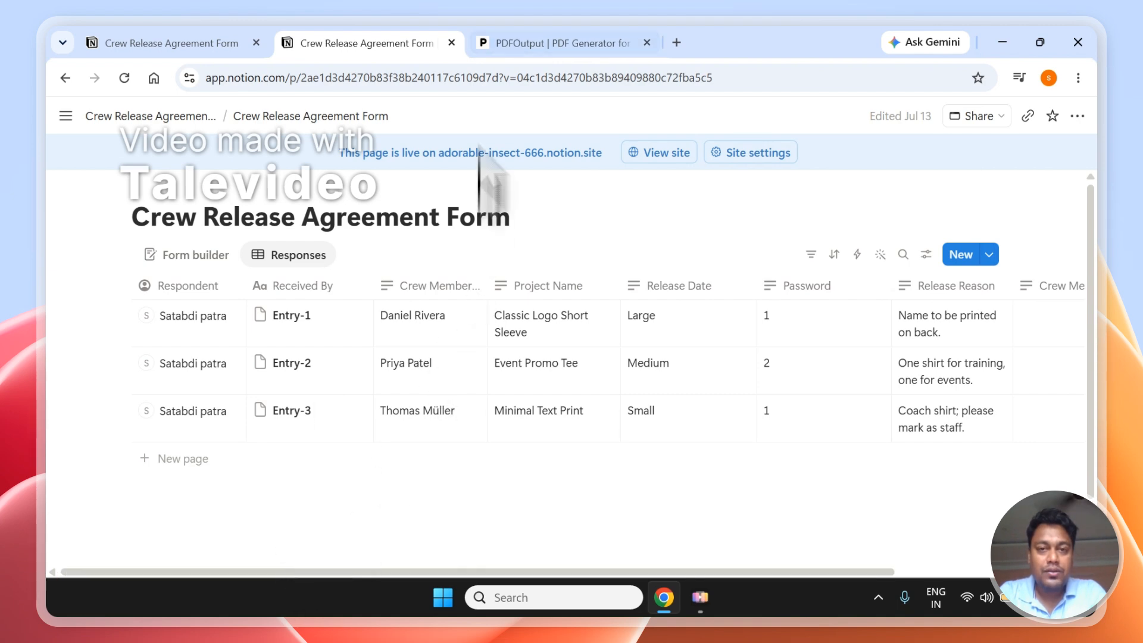
Switch to PDFOutput and log in with the existing Google account, approving the access it requests
{"action": "left_click", "coordinate": [484, 42]}
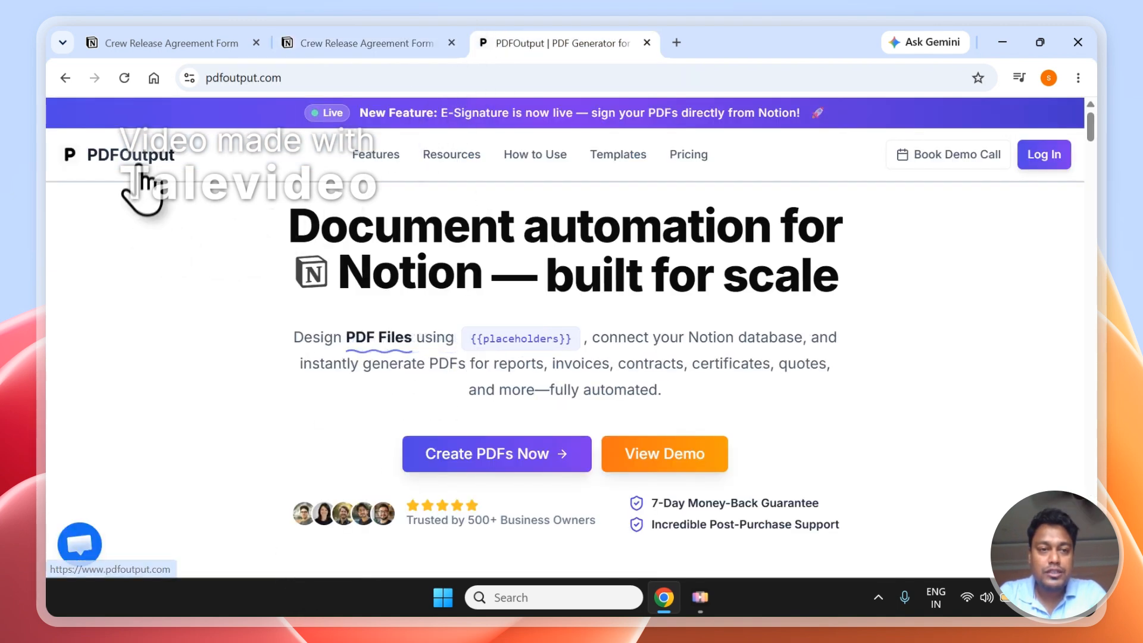
{"action": "left_click_drag", "start_coordinate": [290, 226], "coordinate": [811, 255]}
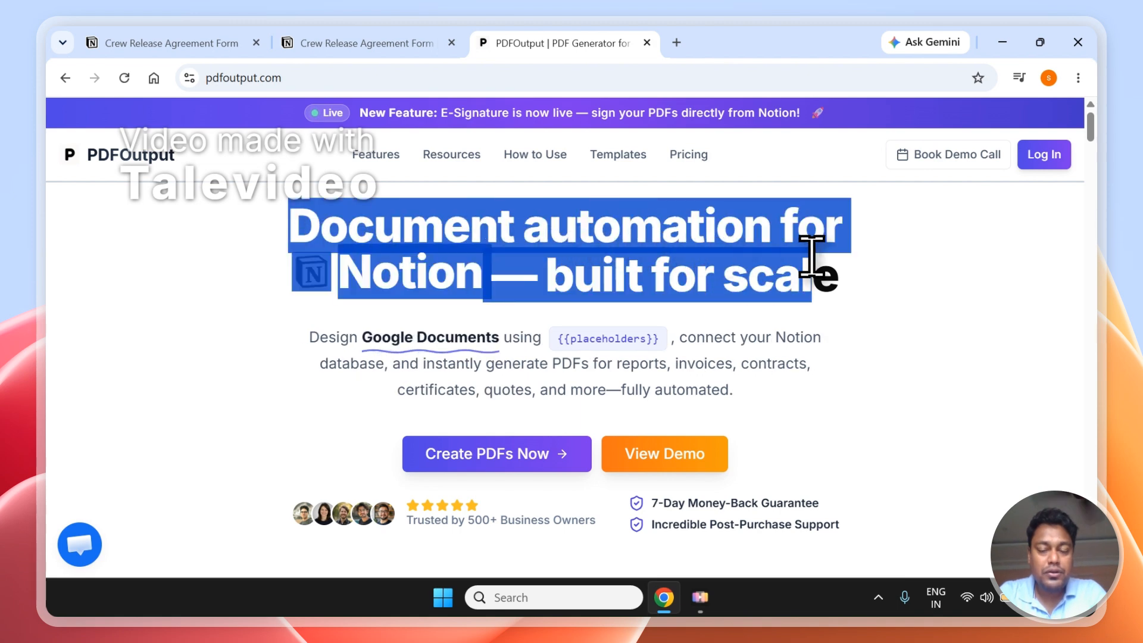
{"action": "left_click", "coordinate": [754, 256]}
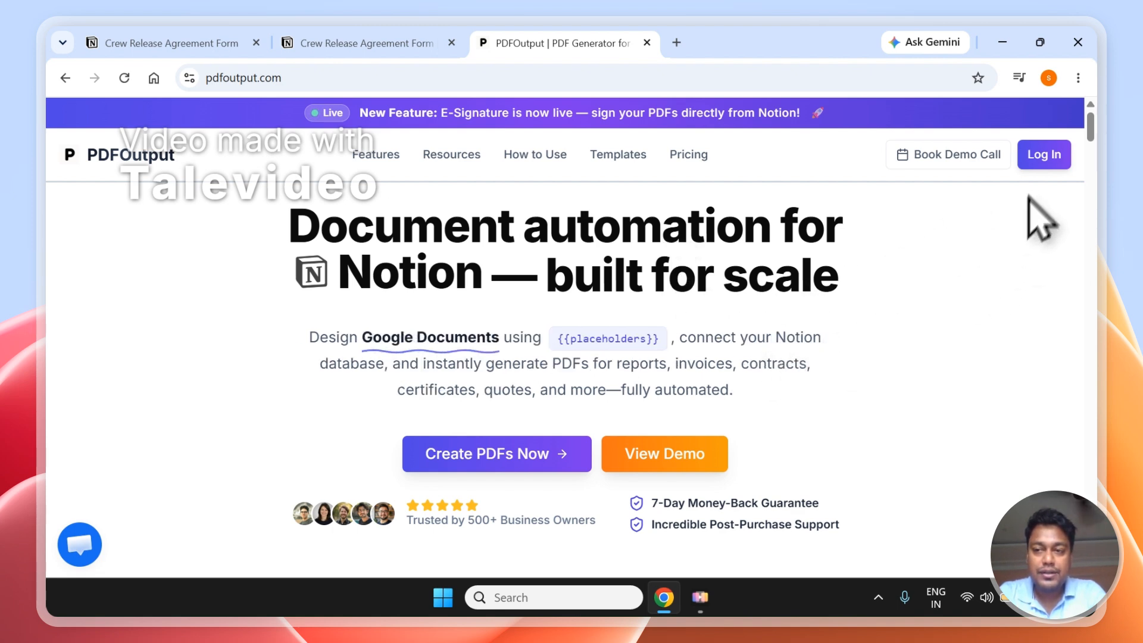
{"action": "left_click", "coordinate": [1042, 156]}
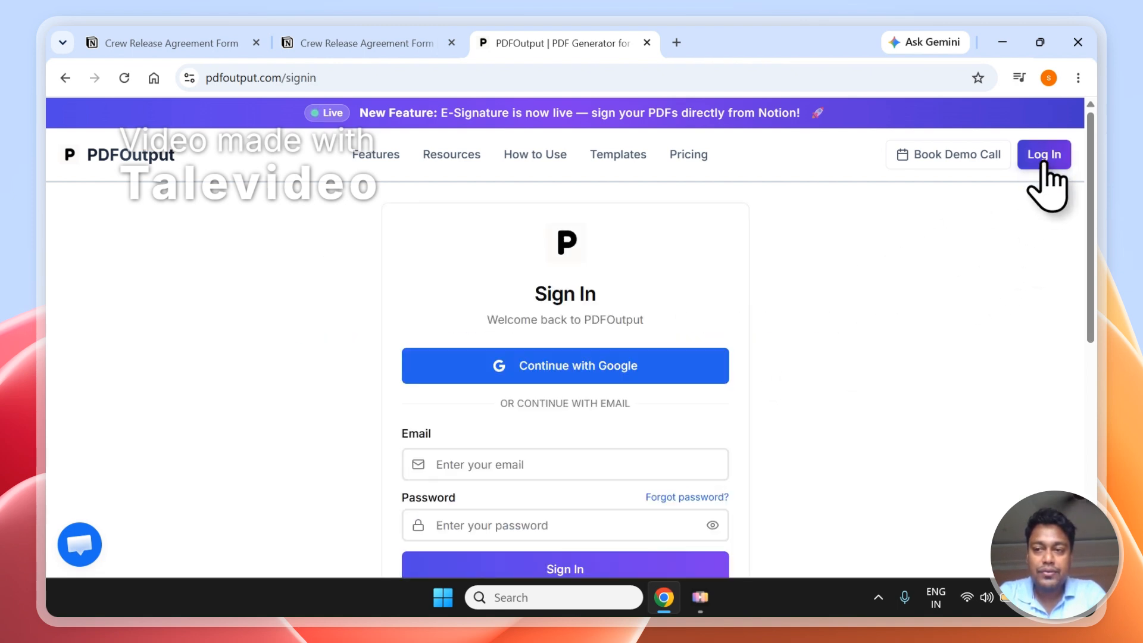
{"action": "left_click", "coordinate": [648, 378]}
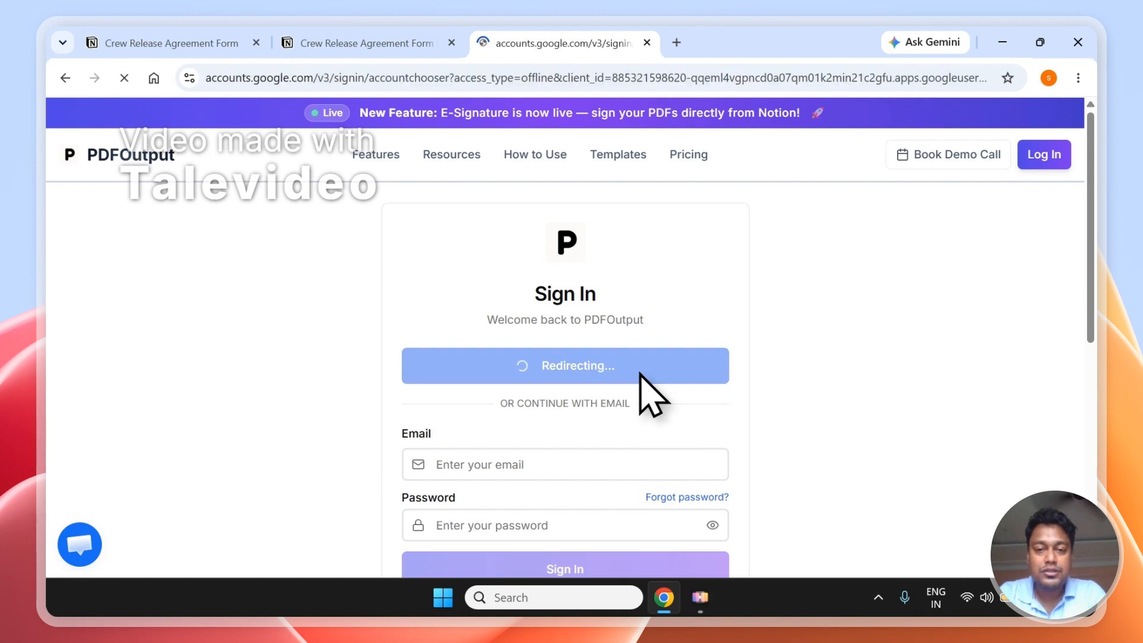
{"action": "left_click", "coordinate": [659, 374]}
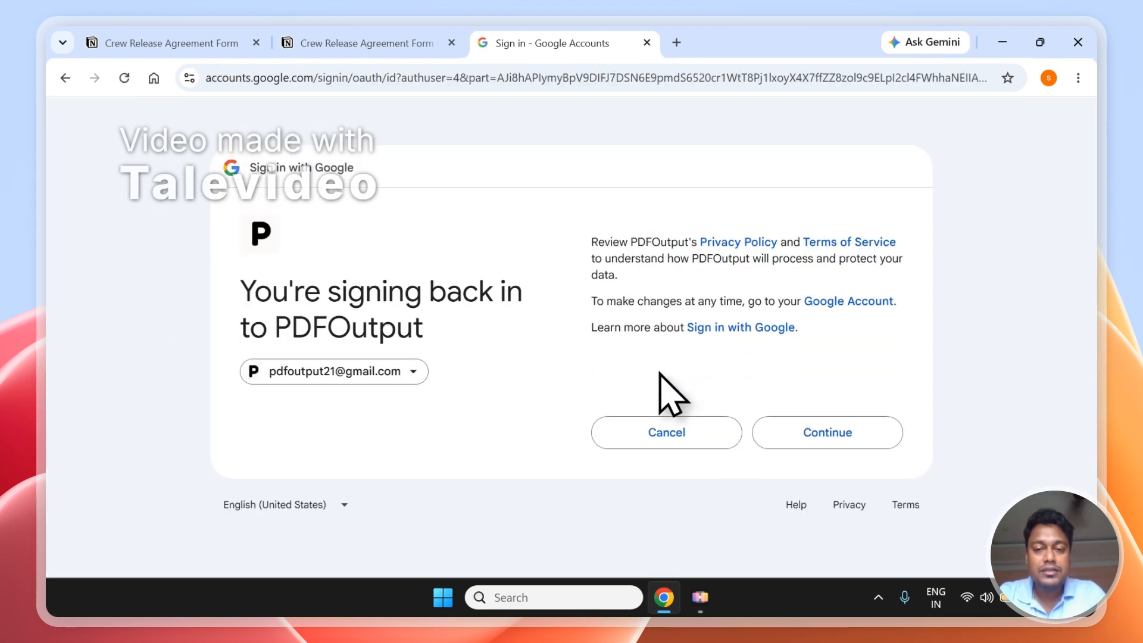
{"action": "left_click", "coordinate": [835, 432]}
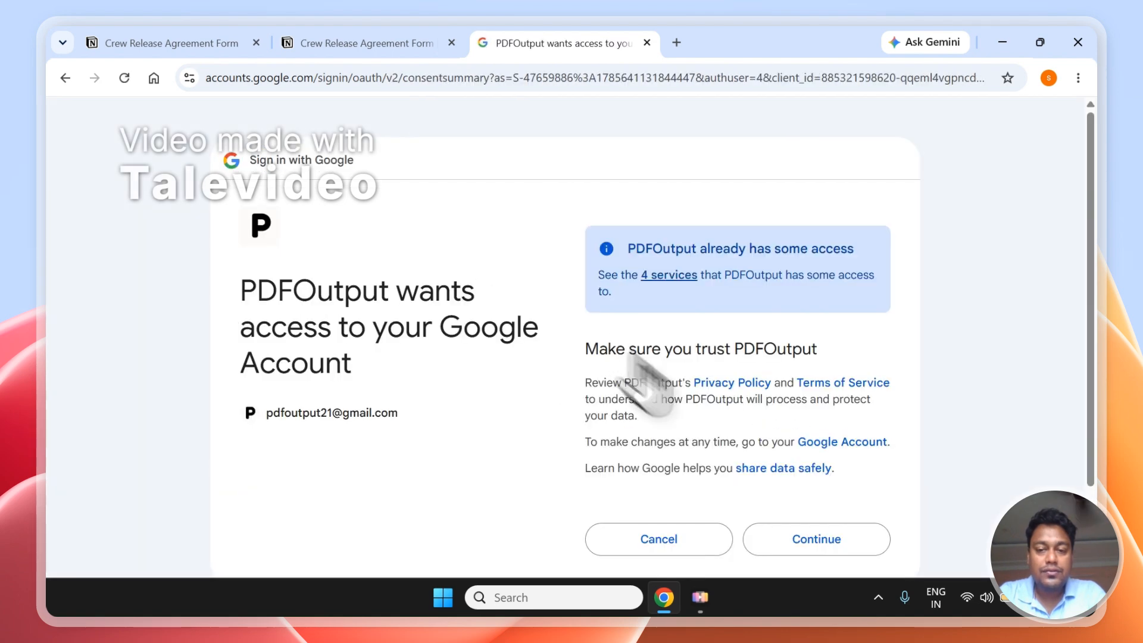
{"action": "left_click", "coordinate": [818, 542]}
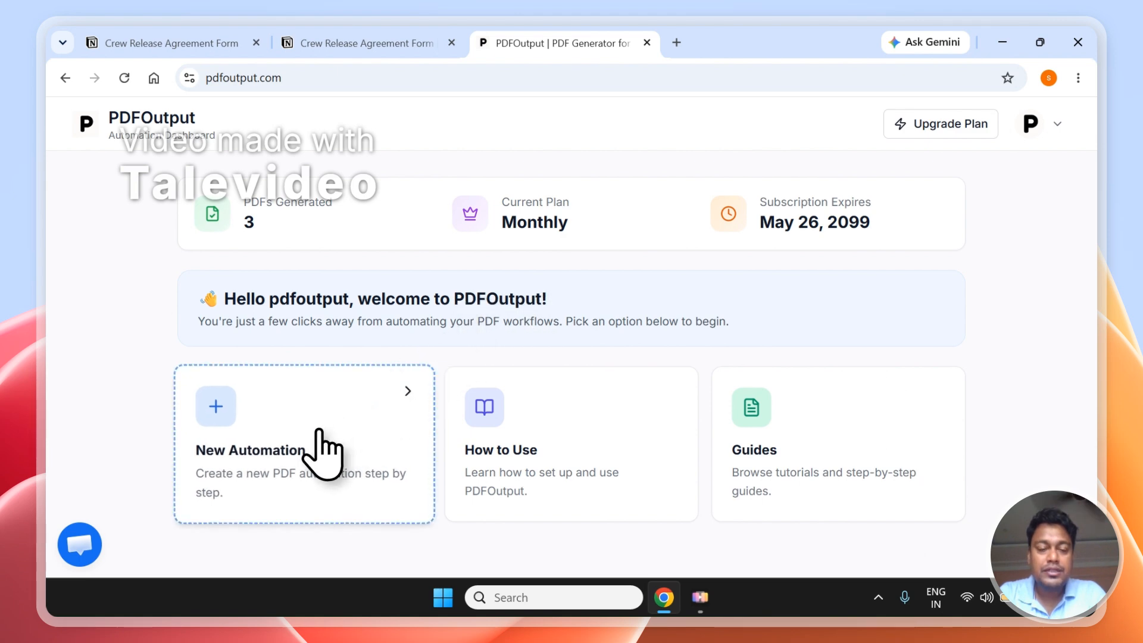
Start a new automation and begin connecting the Notion workspace on the setup page
{"action": "left_click", "coordinate": [203, 491]}
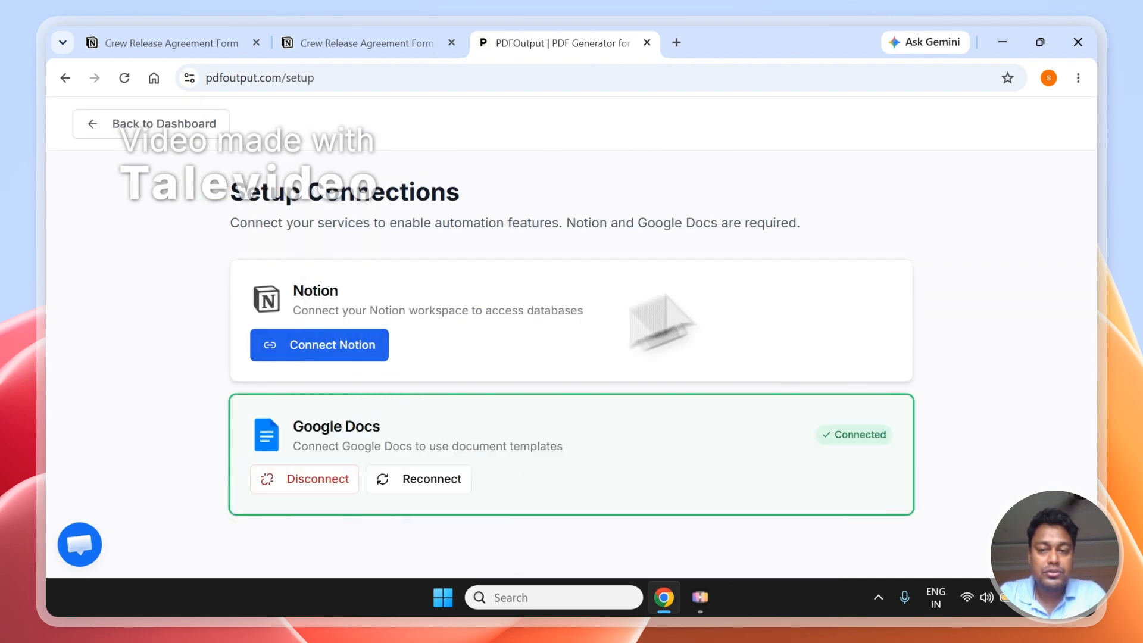
{"action": "left_click", "coordinate": [321, 340]}
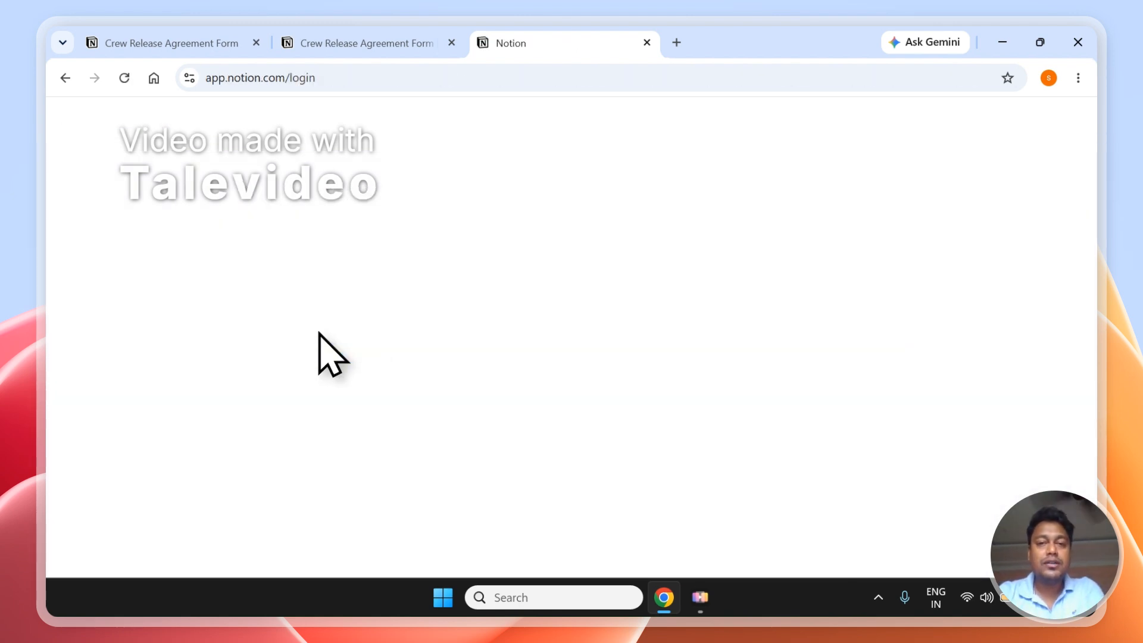
Copy the database title "Crew Release Agreement Form" from the Notion responses page and return to the Notion connection page
{"action": "left_click", "coordinate": [325, 42]}
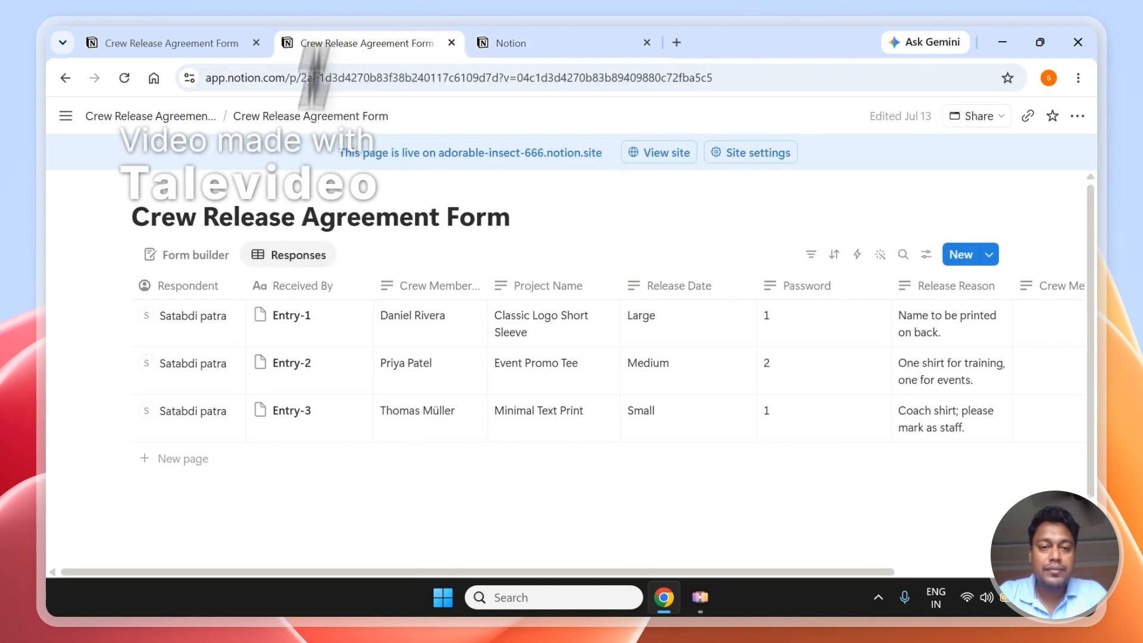
{"action": "left_click_drag", "start_coordinate": [131, 223], "coordinate": [440, 244]}
{"action": "right_click", "coordinate": [489, 225]}
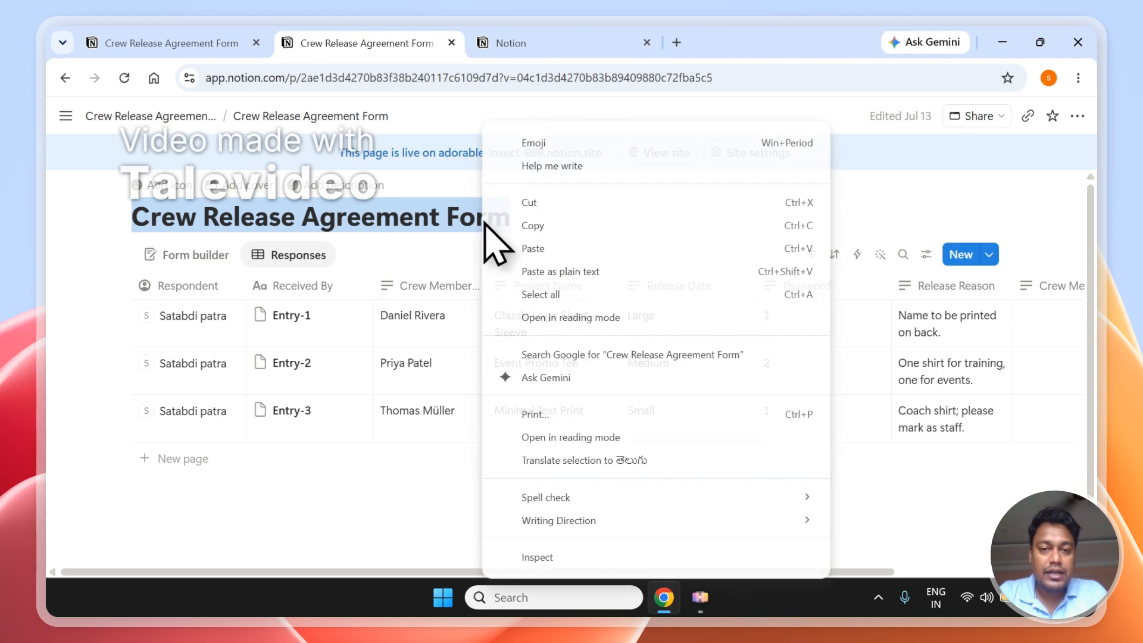
{"action": "left_click", "coordinate": [511, 246]}
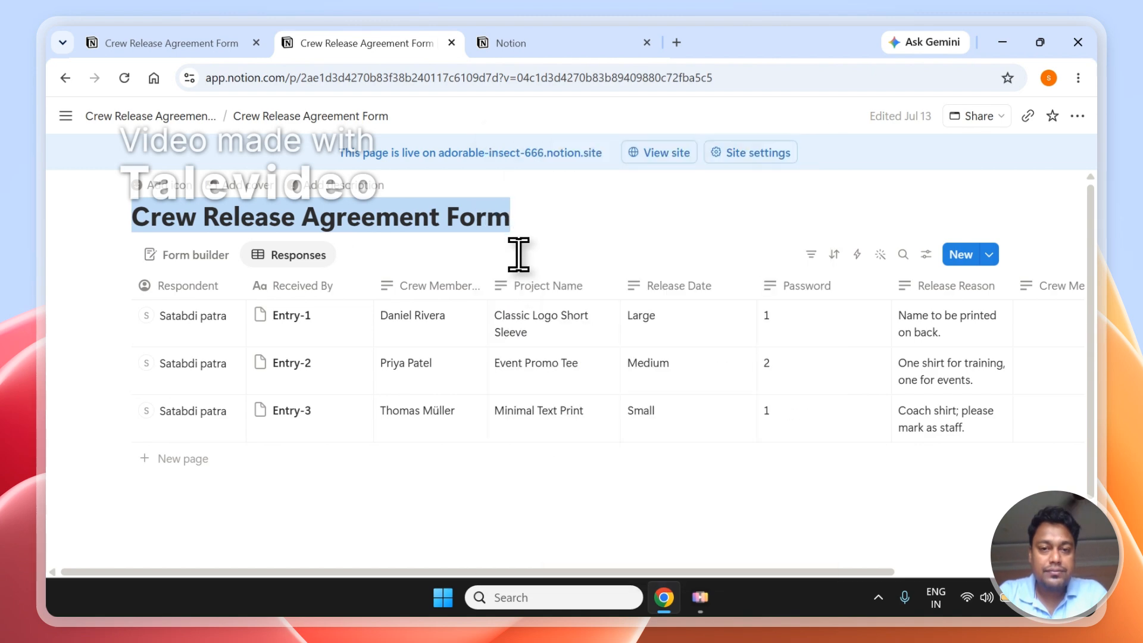
{"action": "key", "text": "ctrl+z"}
{"action": "right_click", "coordinate": [467, 208]}
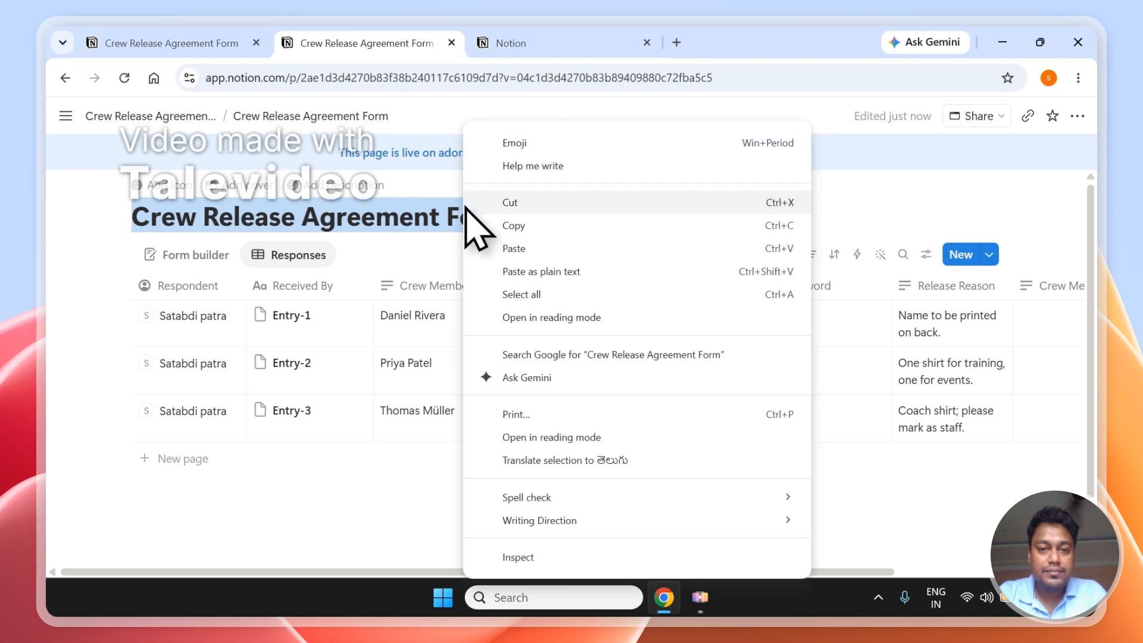
{"action": "left_click", "coordinate": [488, 225]}
{"action": "left_click", "coordinate": [485, 38]}
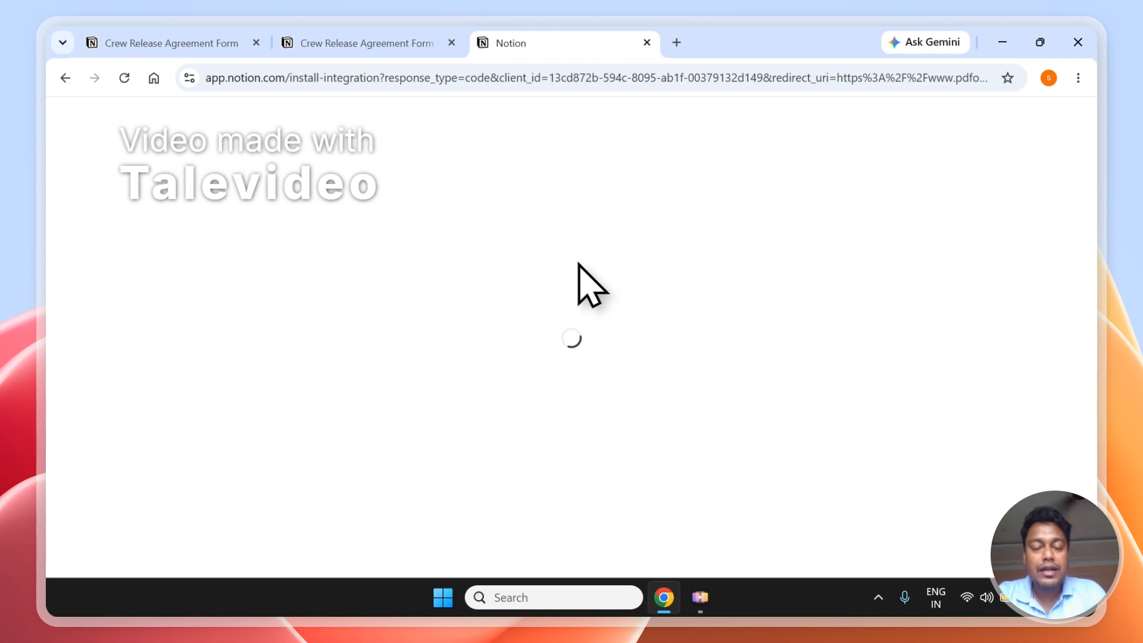
Check which Notion workspace holds the Crew Release Agreement Form database against the workspace offered for the PDFOutput connection
{"action": "left_click", "coordinate": [366, 40]}
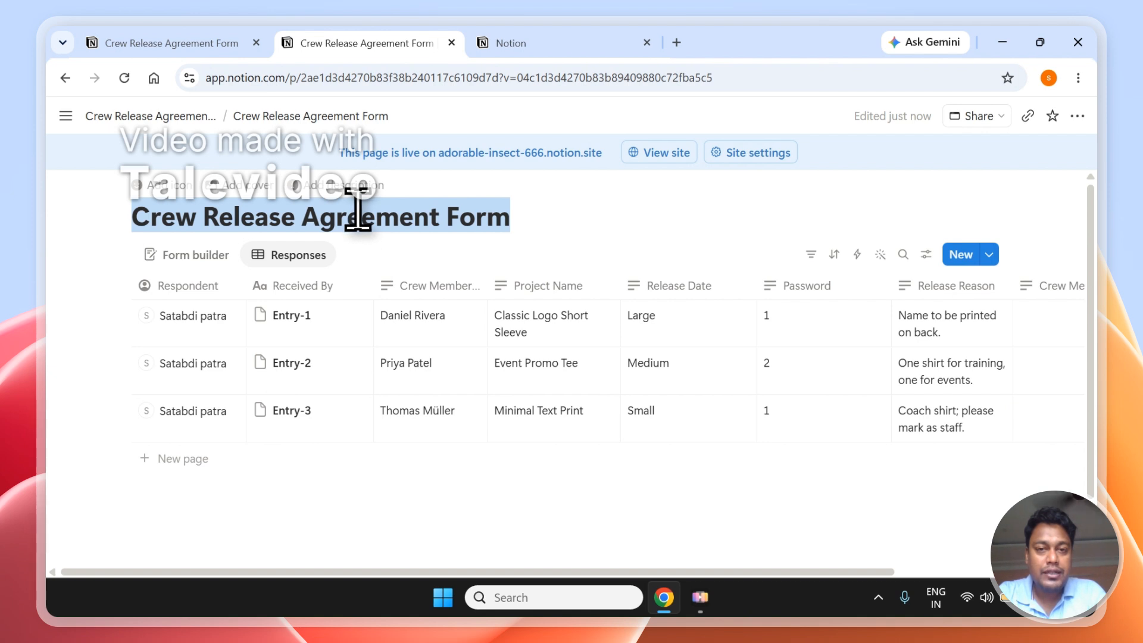
{"action": "left_click", "coordinate": [582, 39]}
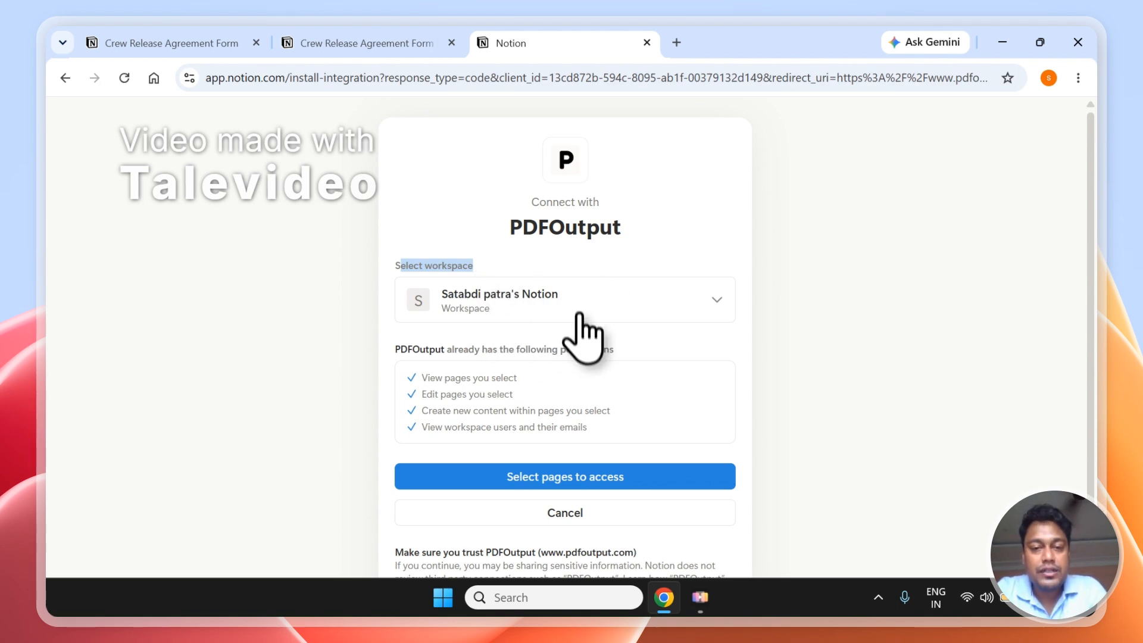
{"action": "left_click", "coordinate": [351, 43]}
{"action": "mouse_move", "coordinate": [63, 119]}
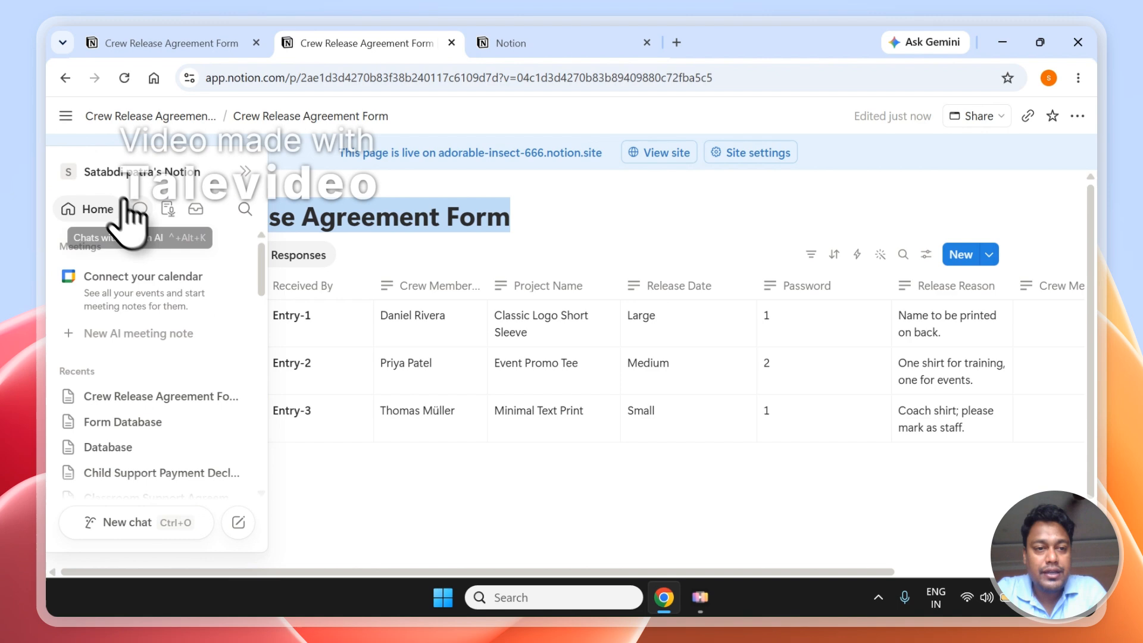
{"action": "left_click", "coordinate": [493, 43]}
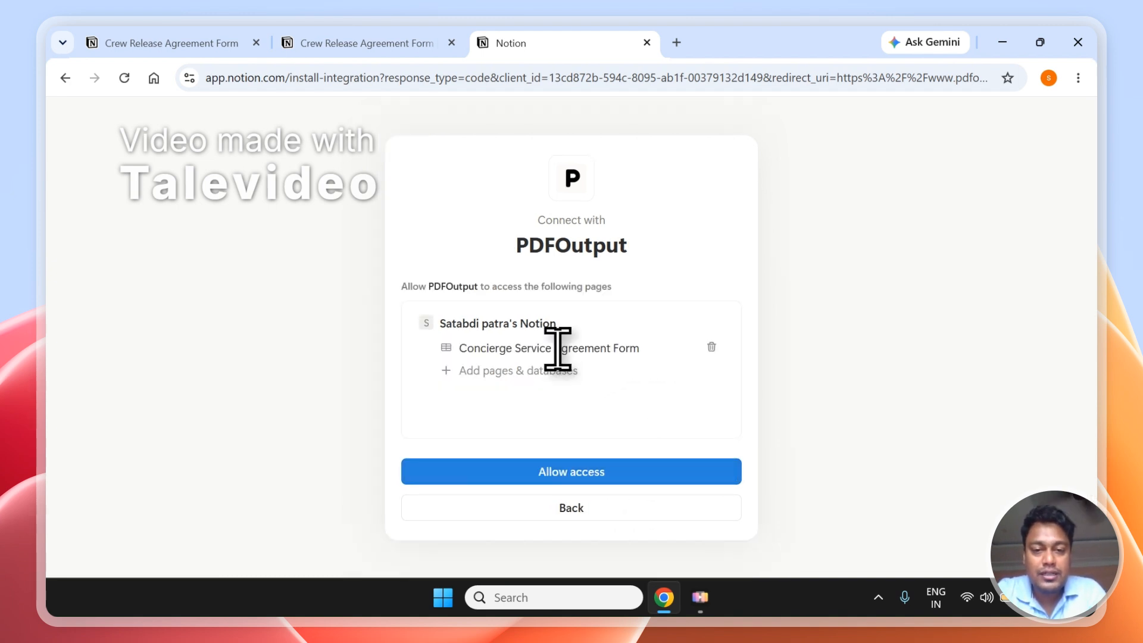
Search for "Crew Release Agreement Form" and add its matching pages and database to the pages PDFOutput may access
{"action": "left_click", "coordinate": [490, 376]}
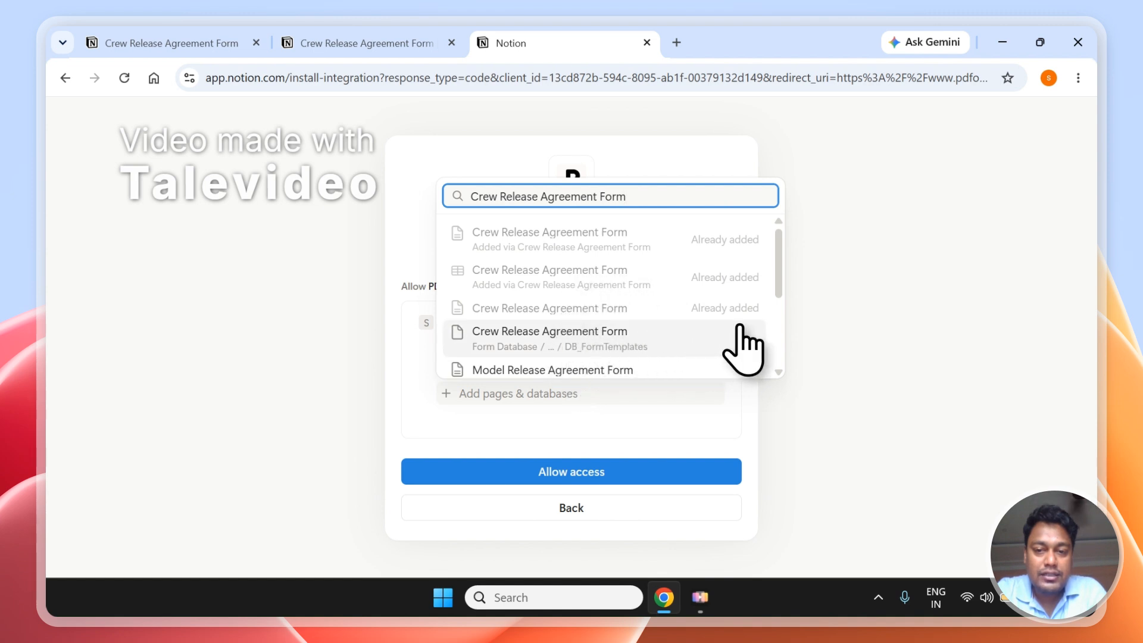
{"action": "left_click", "coordinate": [726, 339]}
{"action": "key", "text": "Escape"}
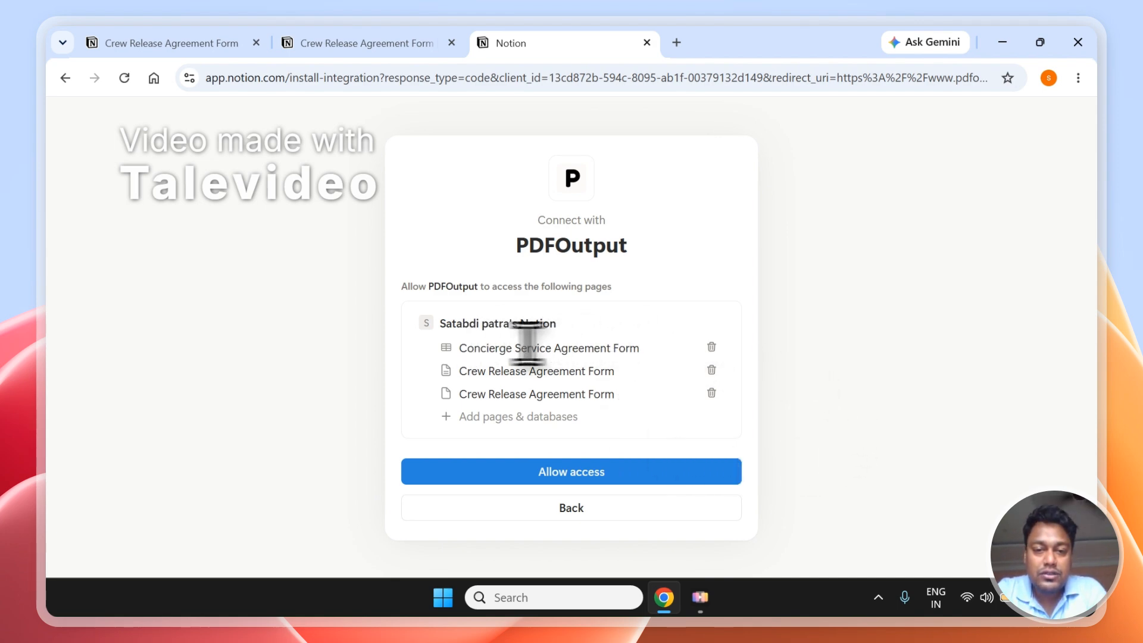
Remove Concierge Service Agreement Form from the shared pages and allow PDFOutput to access the rest
{"action": "left_click", "coordinate": [710, 348]}
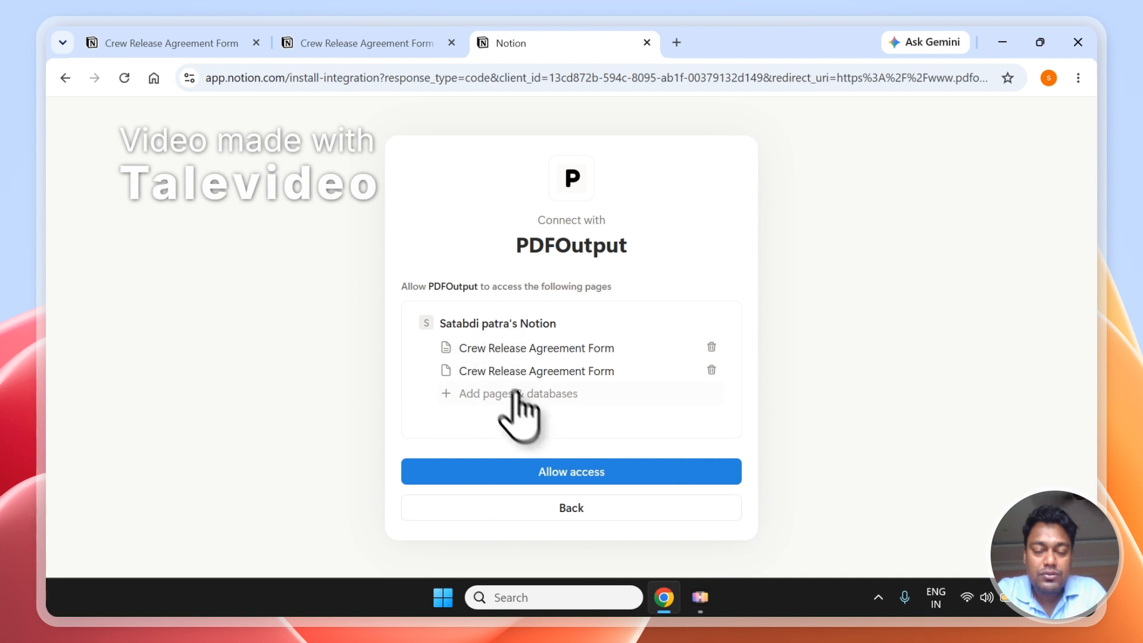
{"action": "left_click", "coordinate": [566, 473]}
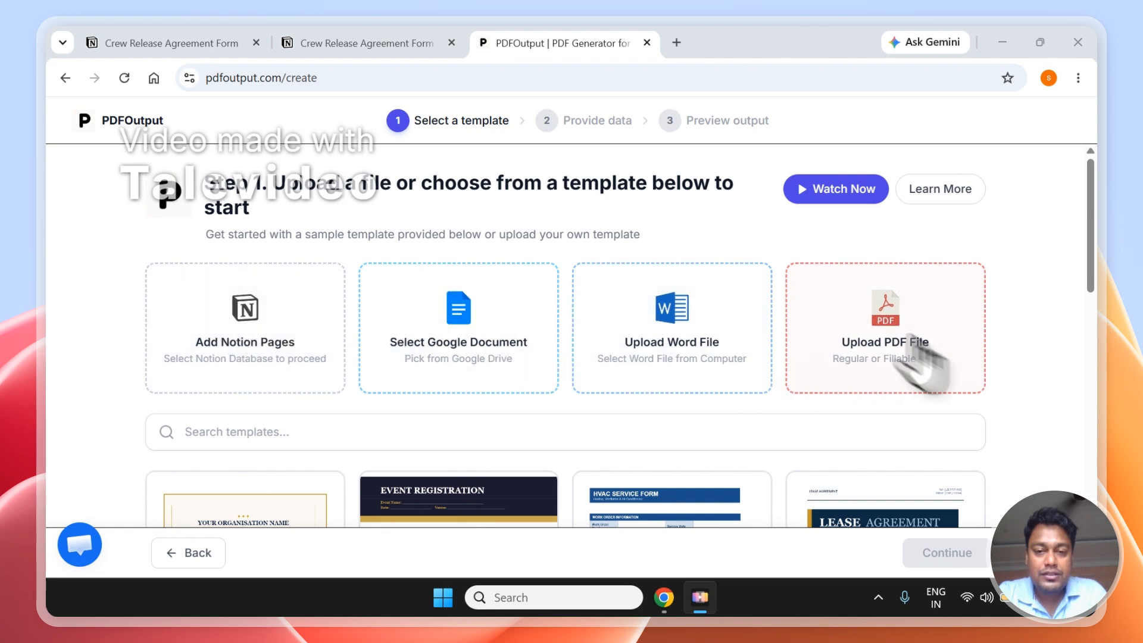
Create a blank Google document as the automation's template and continue to the Provide data stage
{"action": "left_click", "coordinate": [450, 351]}
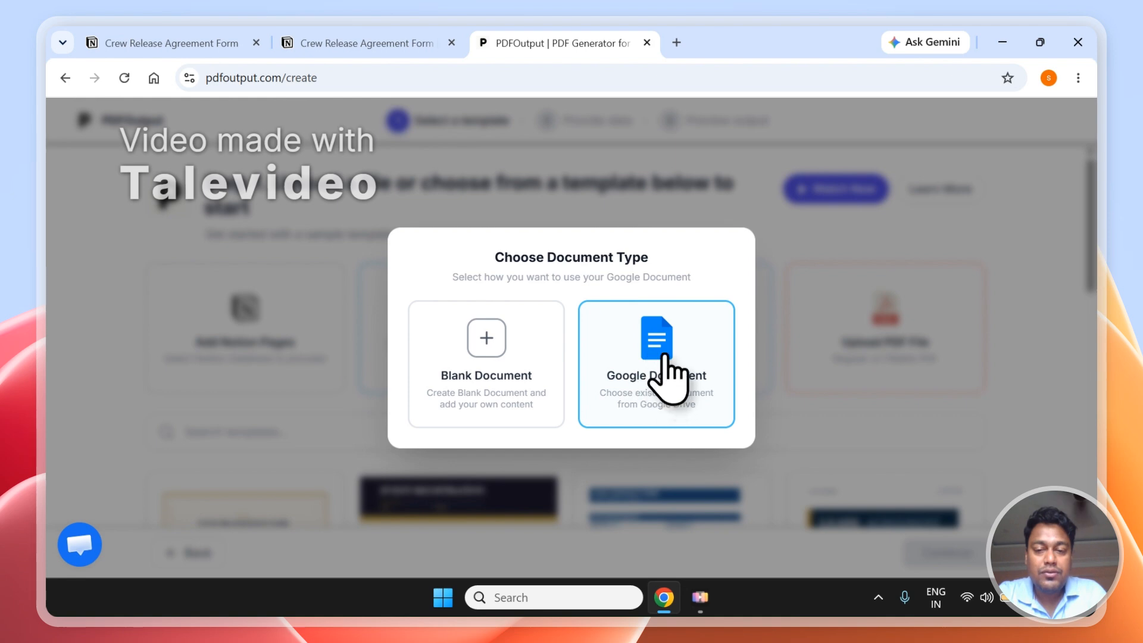
{"action": "left_click", "coordinate": [506, 366]}
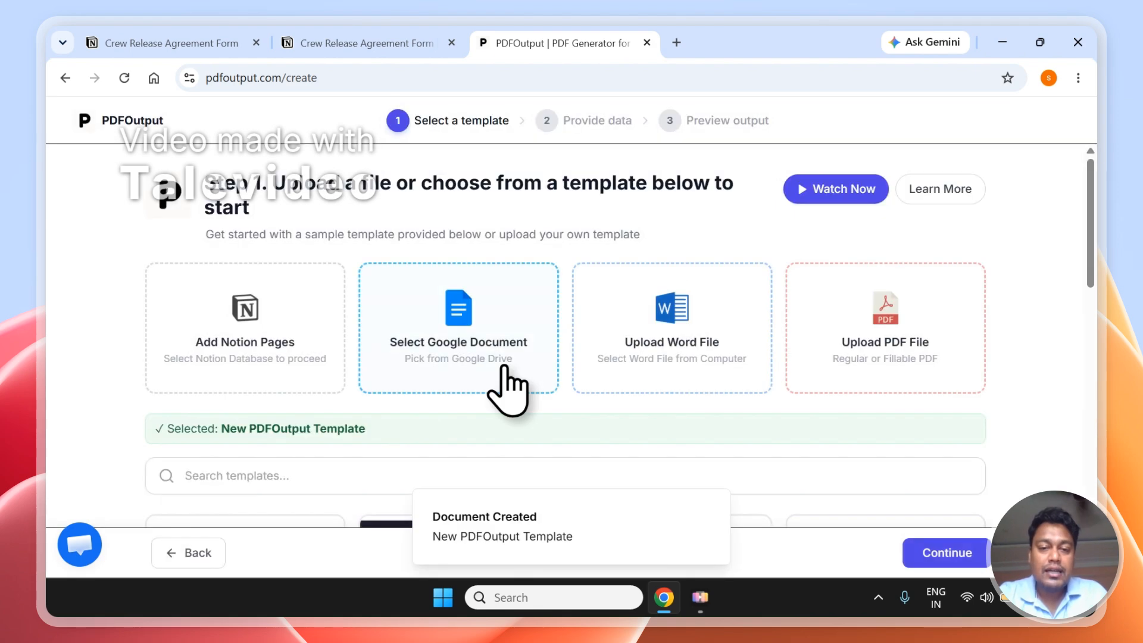
{"action": "left_click", "coordinate": [946, 553]}
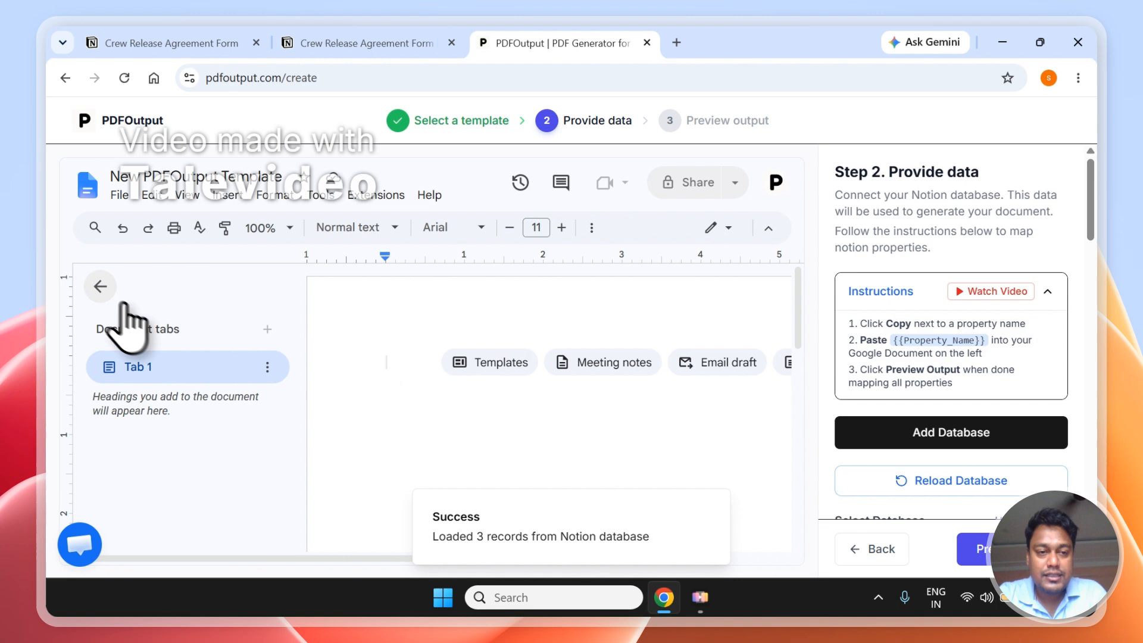
Hide the document tabs sidebar in the template editor and reveal the additional formatting tools
{"action": "left_click", "coordinate": [107, 293]}
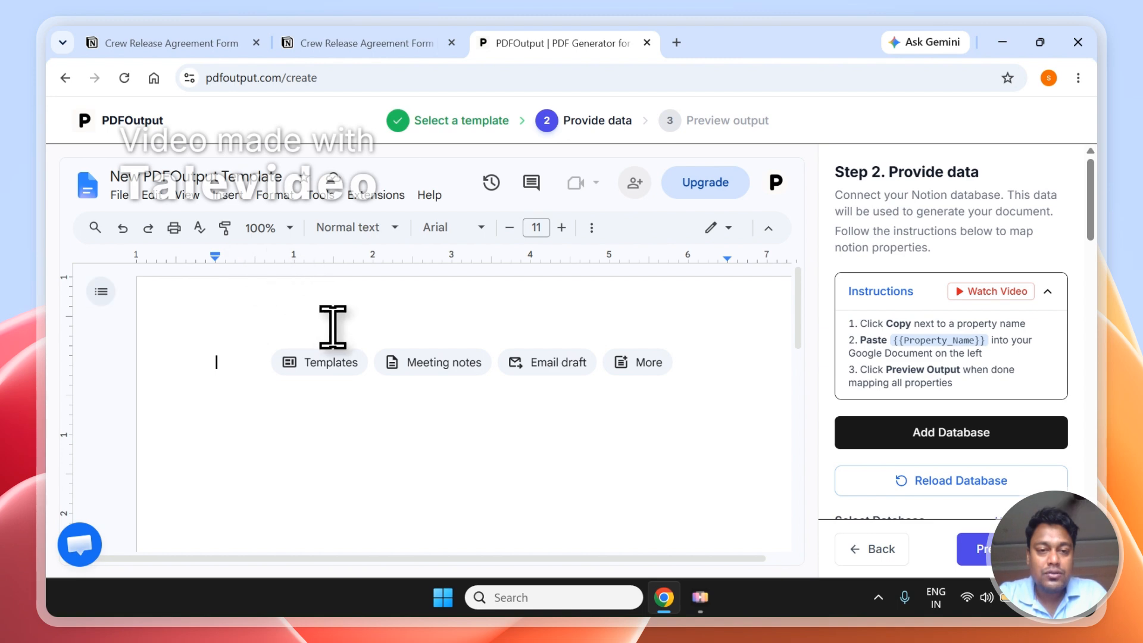
{"action": "left_click", "coordinate": [592, 227]}
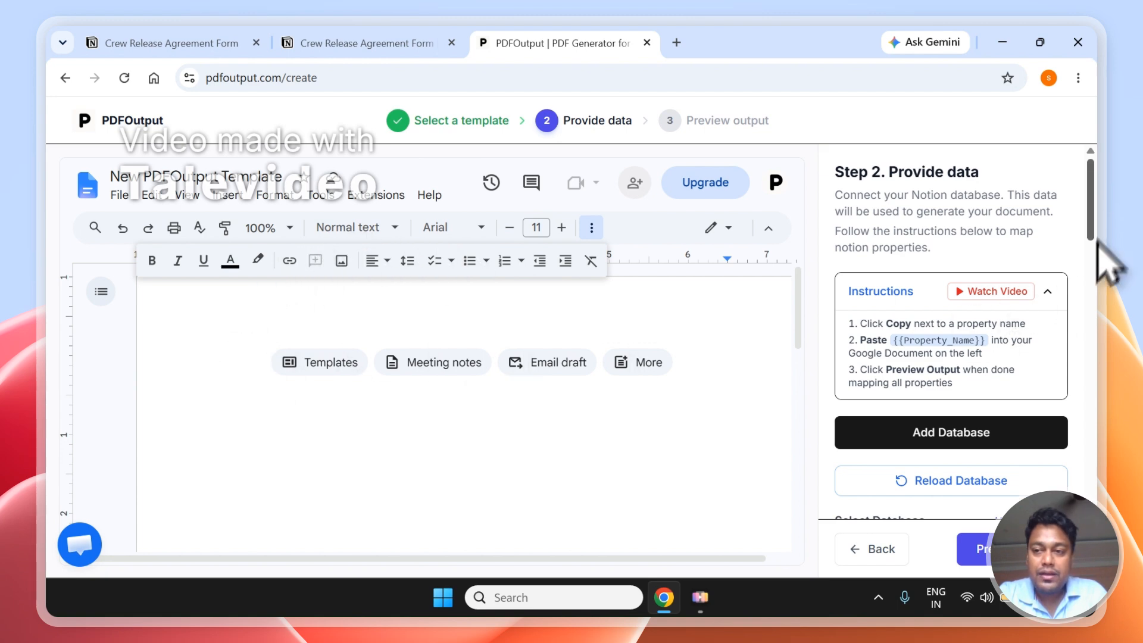
{"action": "scroll", "coordinate": [1098, 250], "scroll_direction": "down", "scroll_amount": 5}
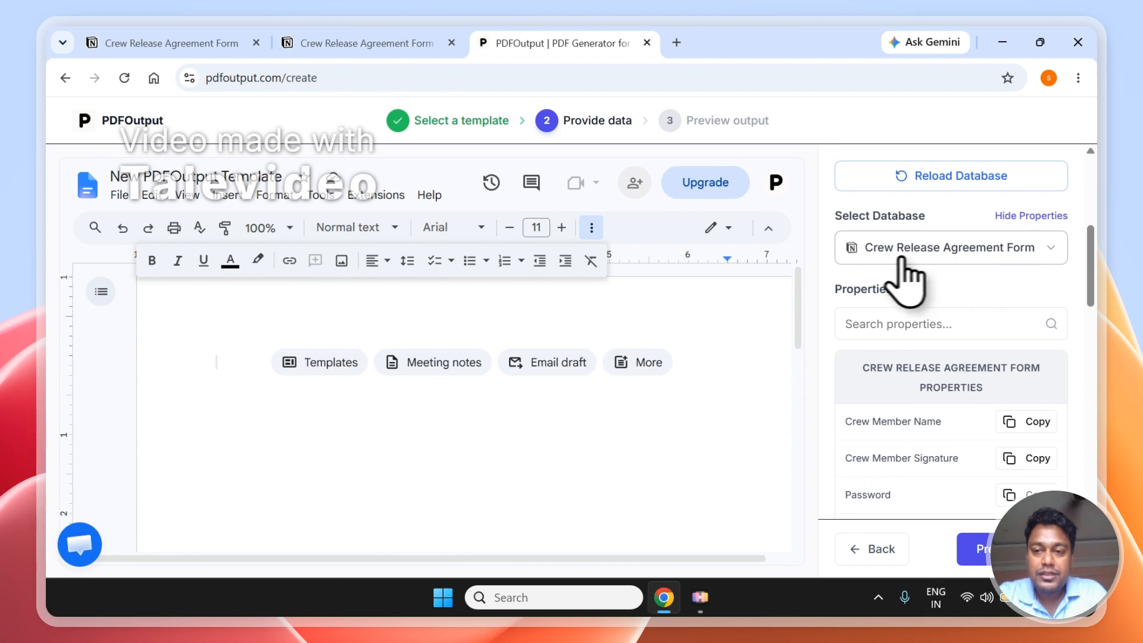
Add the lines "Crew Member Name - {{Crew Member Name}}" and "Project Name - {{Project Name}}" to the template and collapse the extra formatting tools
{"action": "scroll", "coordinate": [1076, 279], "scroll_direction": "down", "scroll_amount": 2}
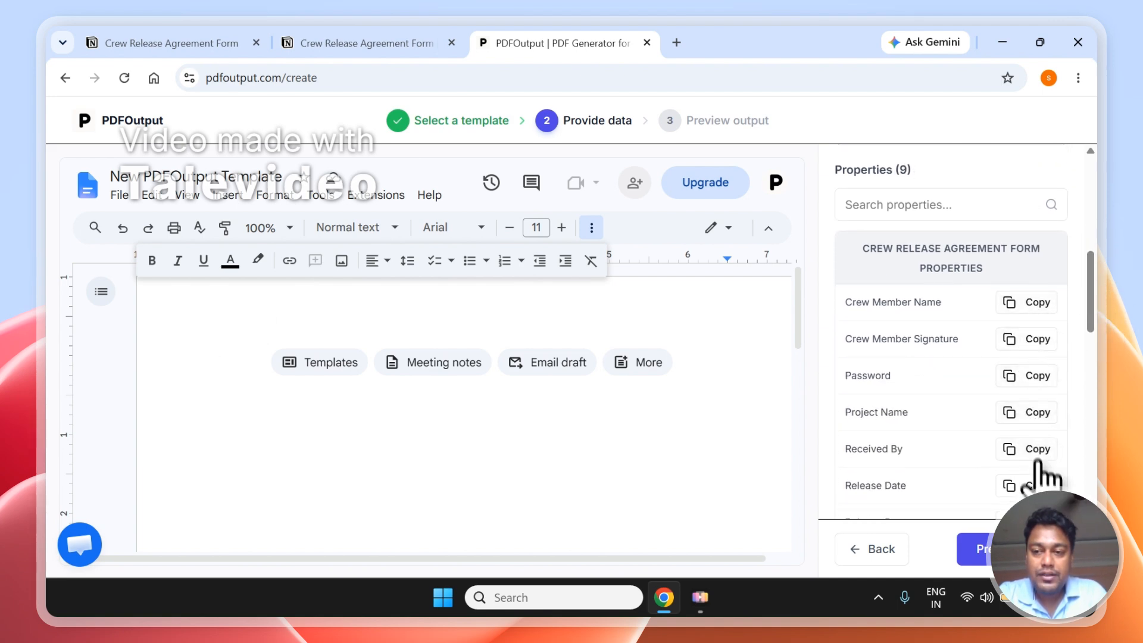
{"action": "scroll", "coordinate": [1098, 306], "scroll_direction": "down", "scroll_amount": 2}
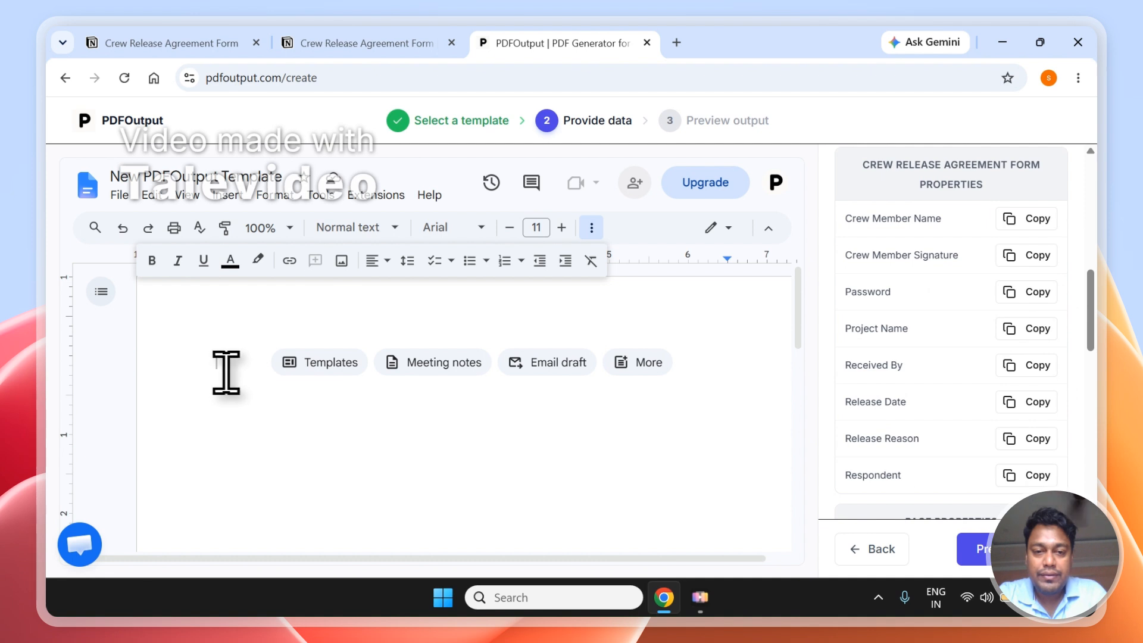
{"action": "type", "text": "Crew Member Name -"}
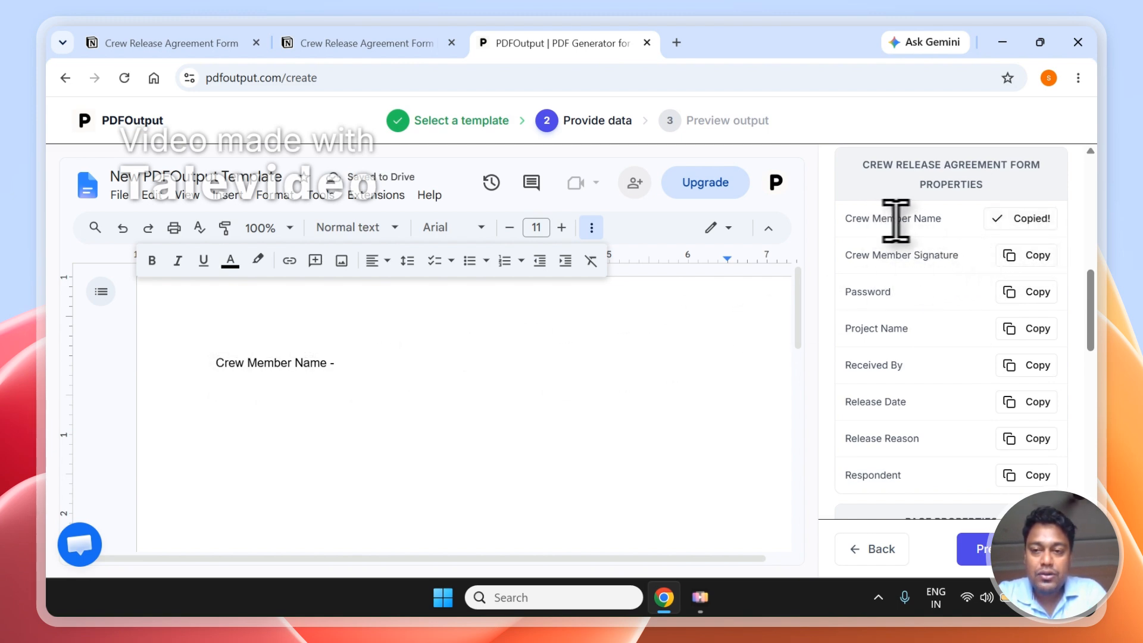
{"action": "left_click", "coordinate": [450, 373]}
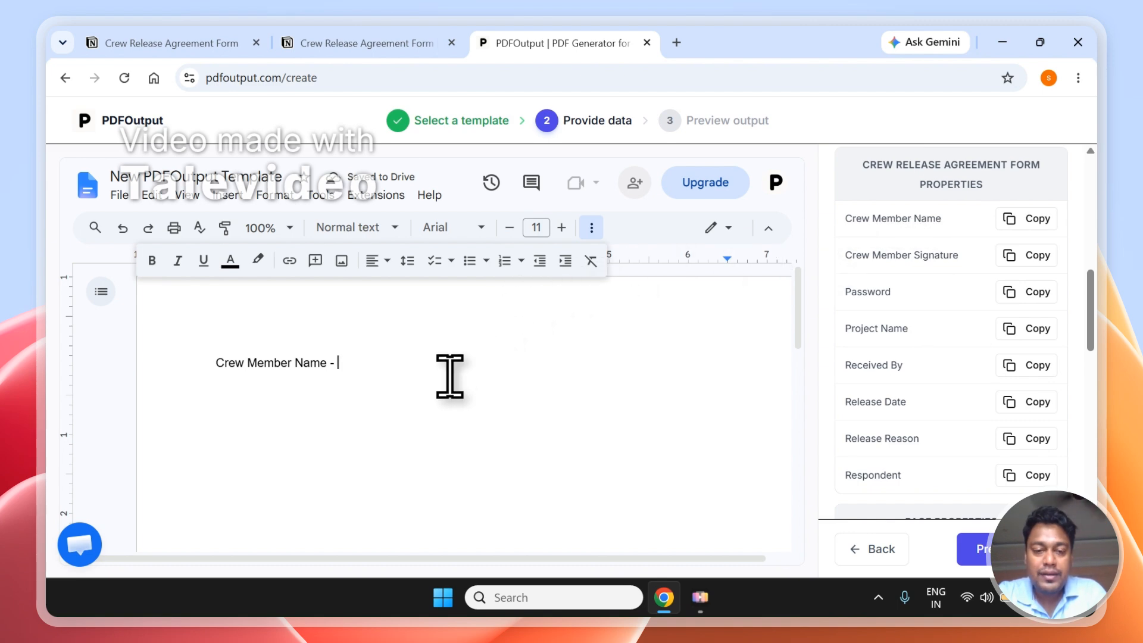
{"action": "scroll", "coordinate": [1084, 305], "scroll_direction": "up", "scroll_amount": 6}
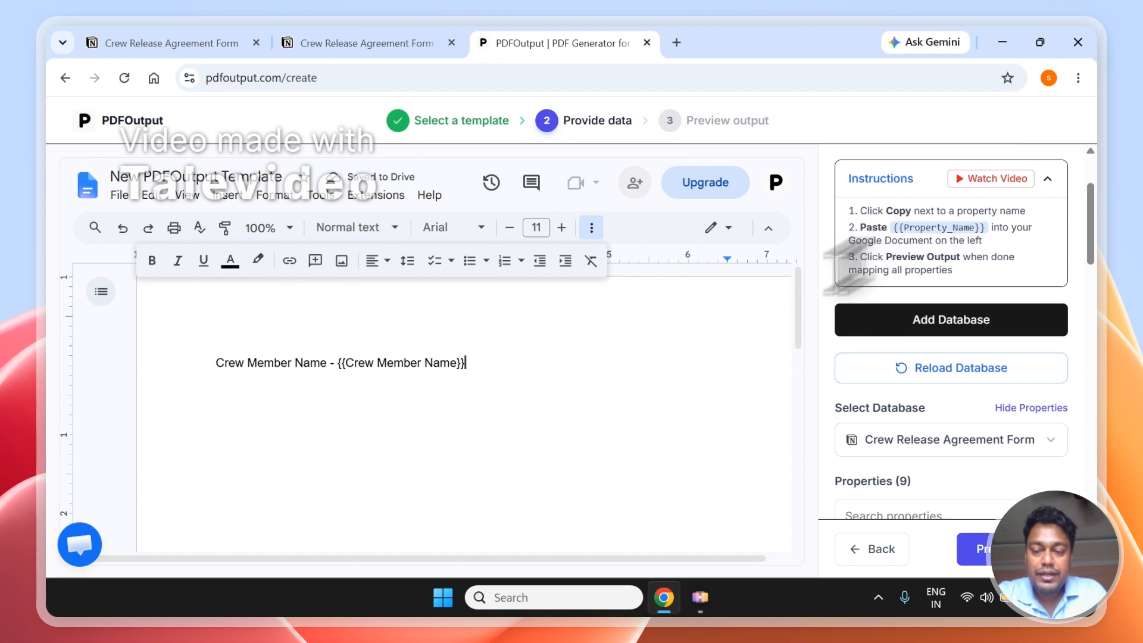
{"action": "scroll", "coordinate": [1100, 280], "scroll_direction": "down", "scroll_amount": 5}
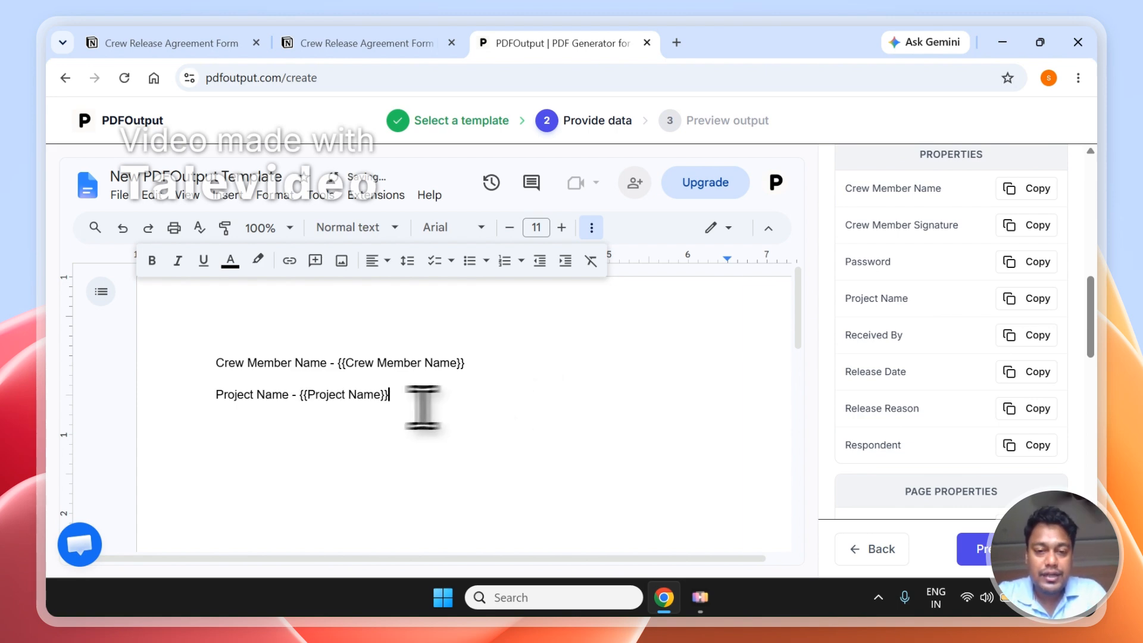
{"action": "left_click_drag", "start_coordinate": [421, 391], "coordinate": [245, 362]}
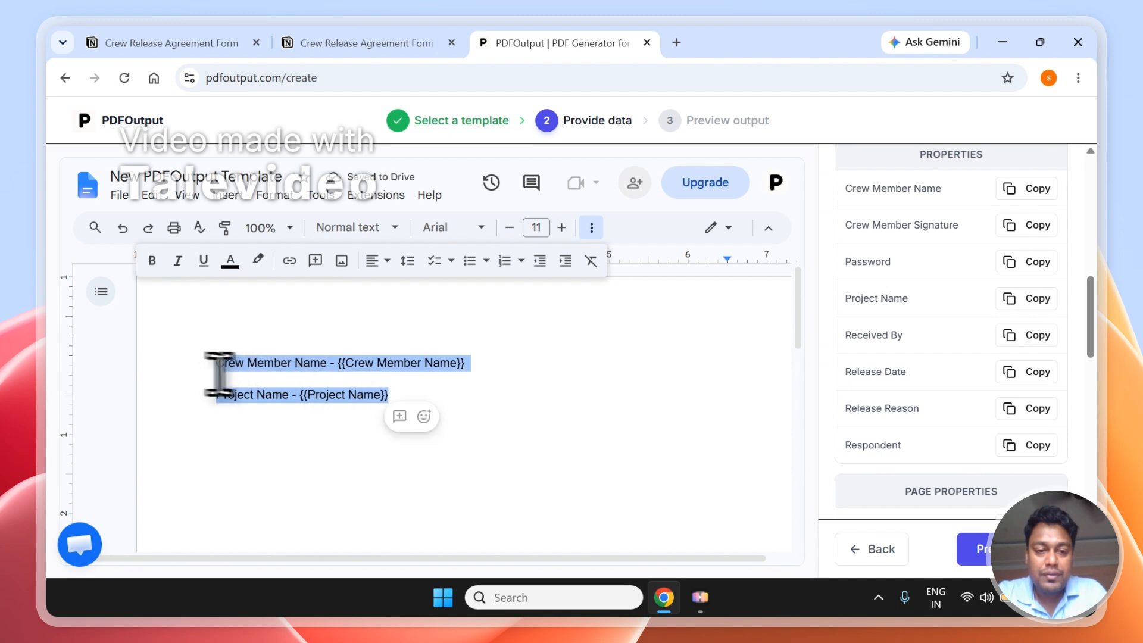
{"action": "left_click", "coordinate": [351, 393]}
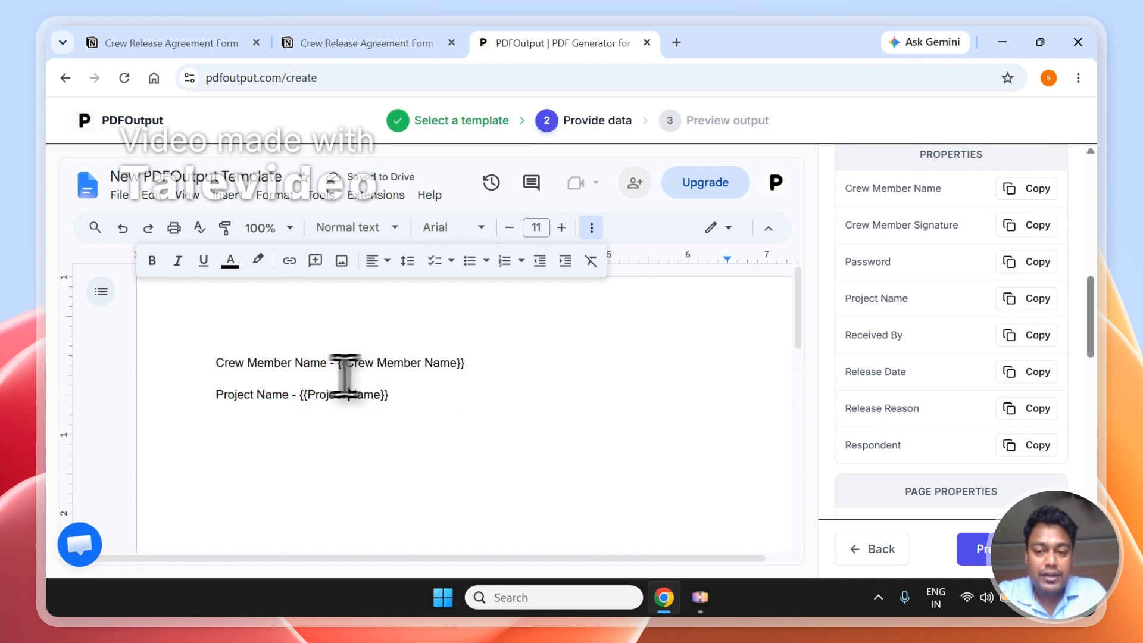
{"action": "left_click", "coordinate": [591, 228]}
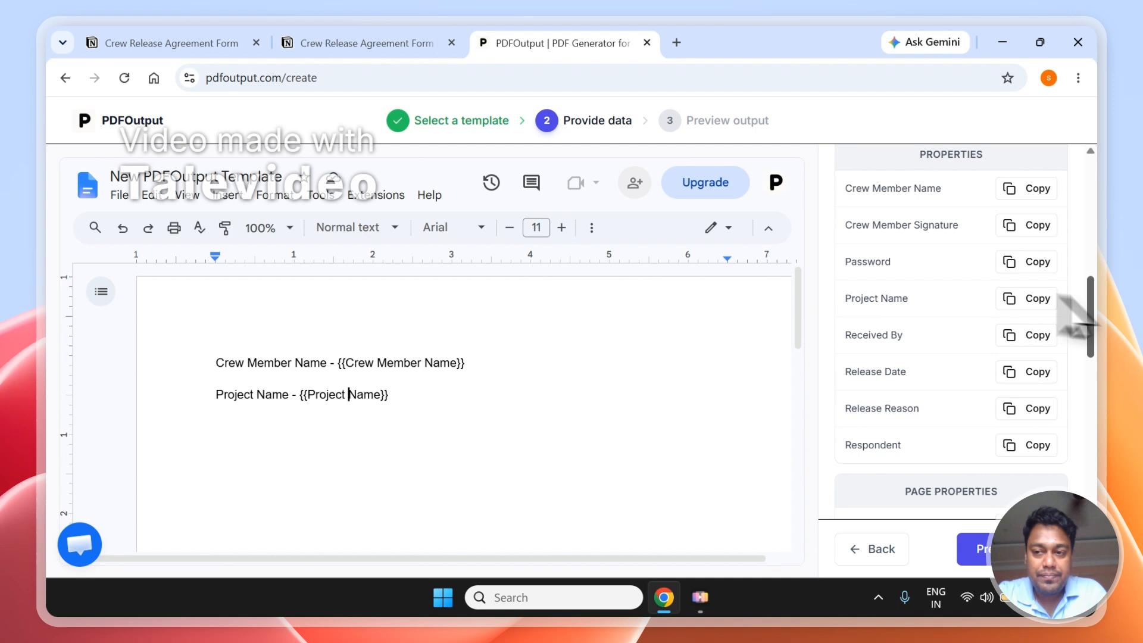
Choose Crew Member Name as the database field that names the generated PDF files
{"action": "left_click_drag", "start_coordinate": [1088, 312], "coordinate": [1100, 372]}
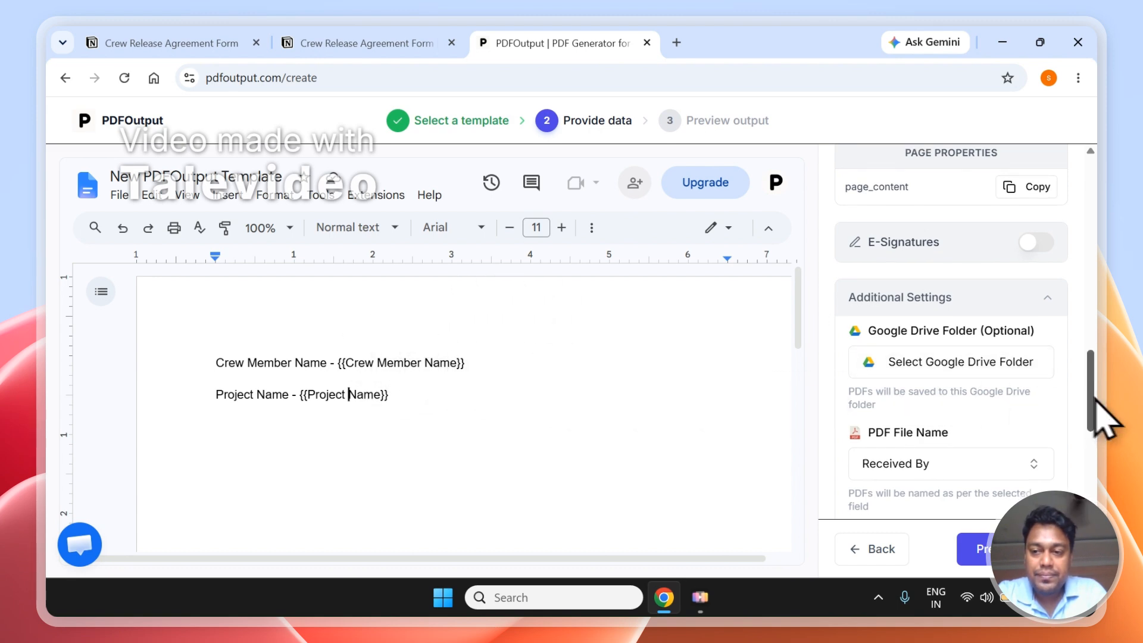
{"action": "mouse_move", "coordinate": [1095, 404]}
{"action": "left_mouse_down"}
{"action": "mouse_move", "coordinate": [1096, 462]}
{"action": "mouse_move", "coordinate": [1099, 420]}
{"action": "left_mouse_up"}
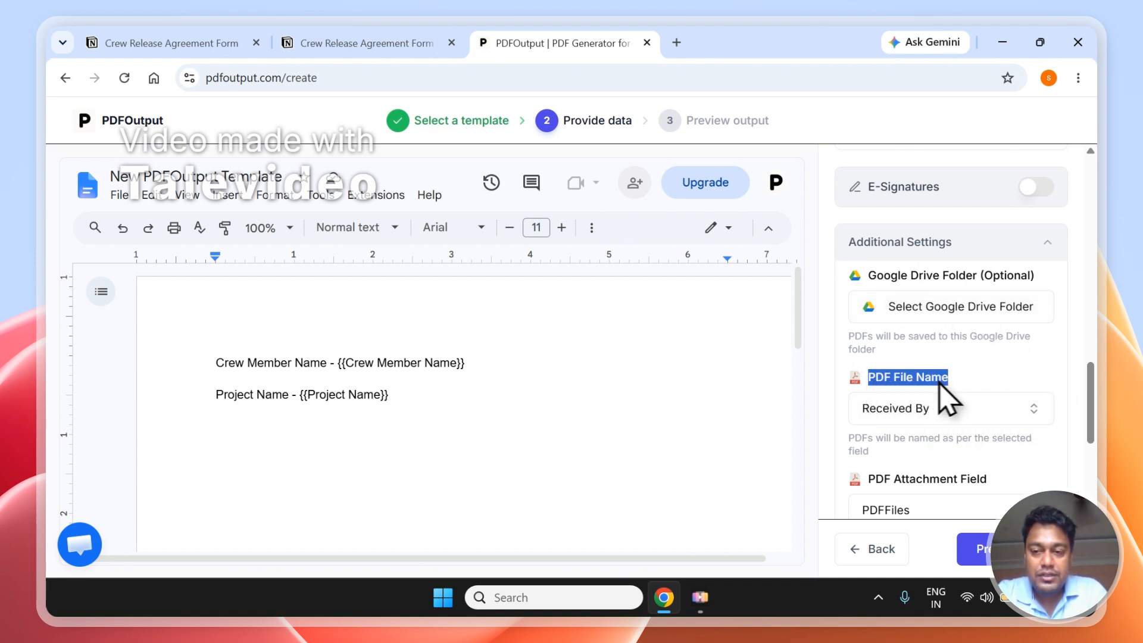
{"action": "left_click", "coordinate": [292, 41]}
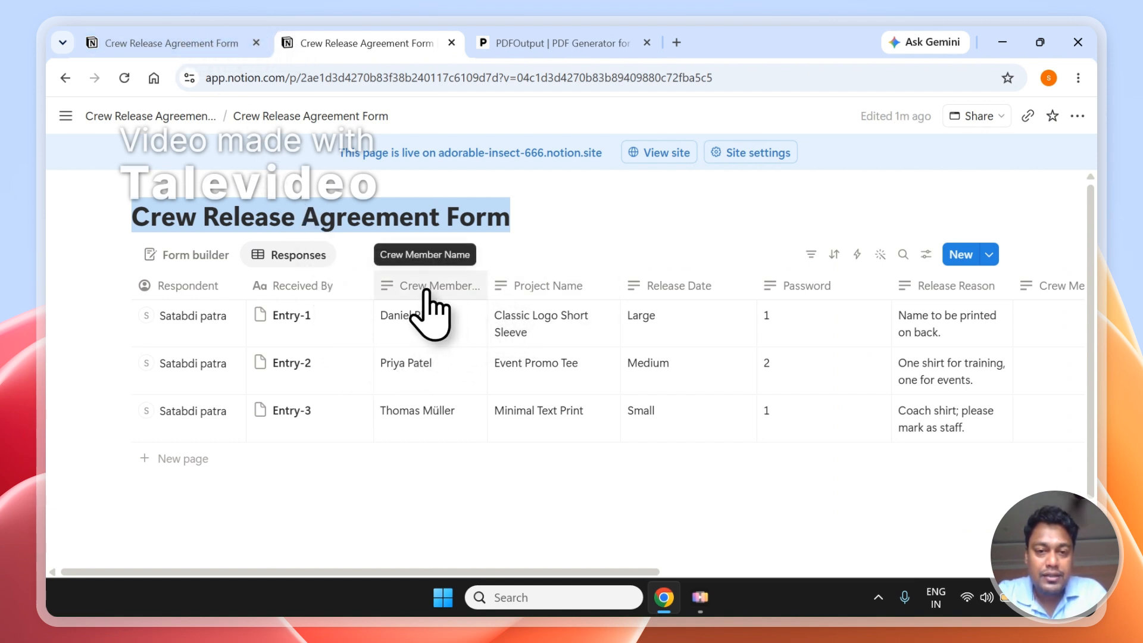
{"action": "left_click", "coordinate": [518, 43]}
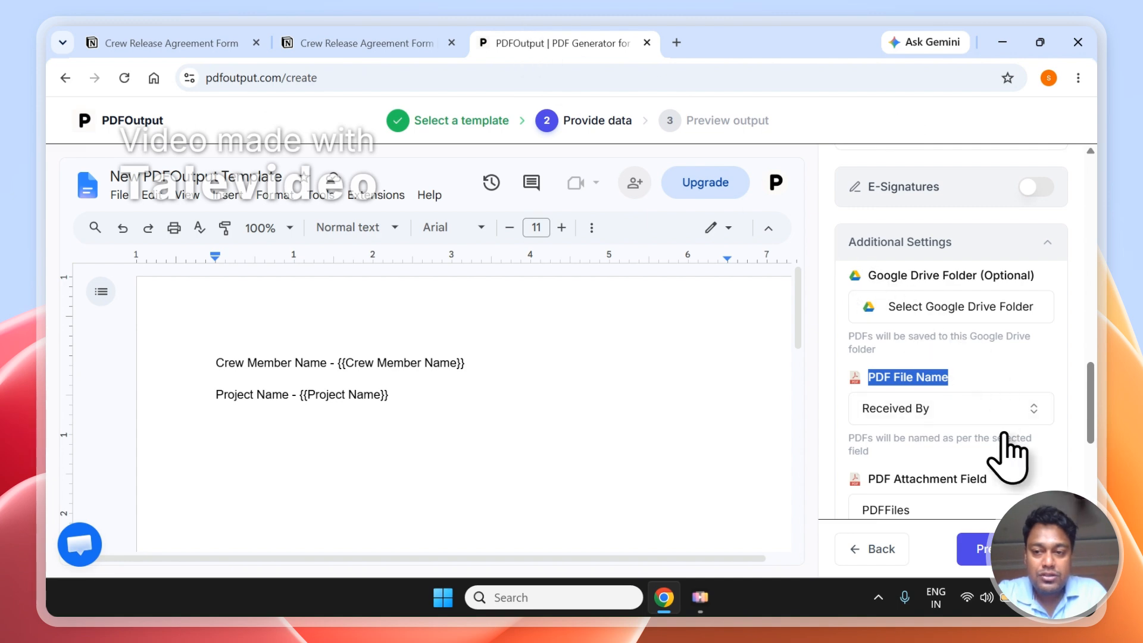
{"action": "left_click", "coordinate": [1002, 417]}
{"action": "left_click", "coordinate": [952, 238]}
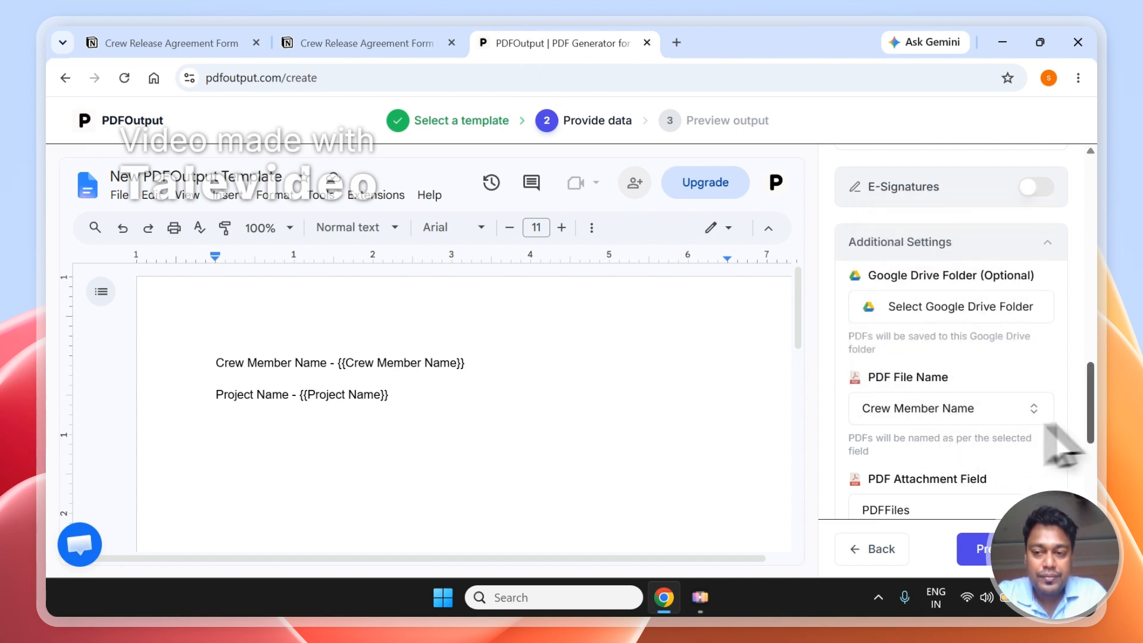
Italicize and underline the {{Crew Member Name}} placeholder in the template and reveal the additional formatting tools
{"action": "scroll", "coordinate": [1094, 455], "scroll_direction": "down", "scroll_amount": 5}
{"action": "scroll", "coordinate": [1097, 417], "scroll_direction": "up", "scroll_amount": 8}
{"action": "scroll", "coordinate": [1097, 414], "scroll_direction": "up", "scroll_amount": 10}
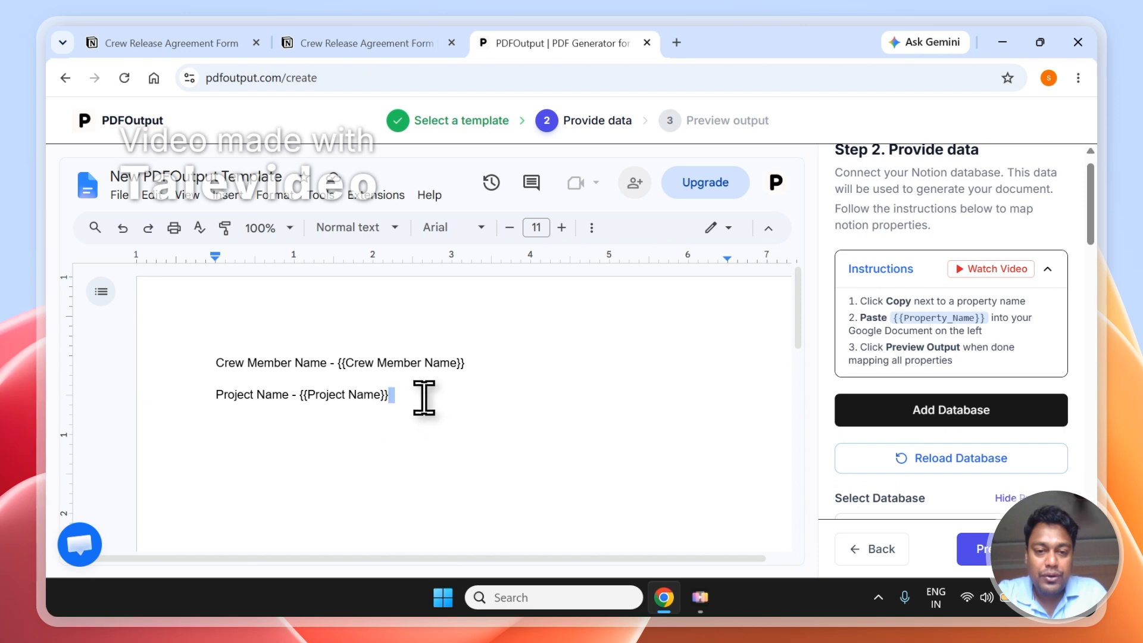
{"action": "left_click_drag", "start_coordinate": [423, 395], "coordinate": [213, 363]}
{"action": "left_click", "coordinate": [449, 407]}
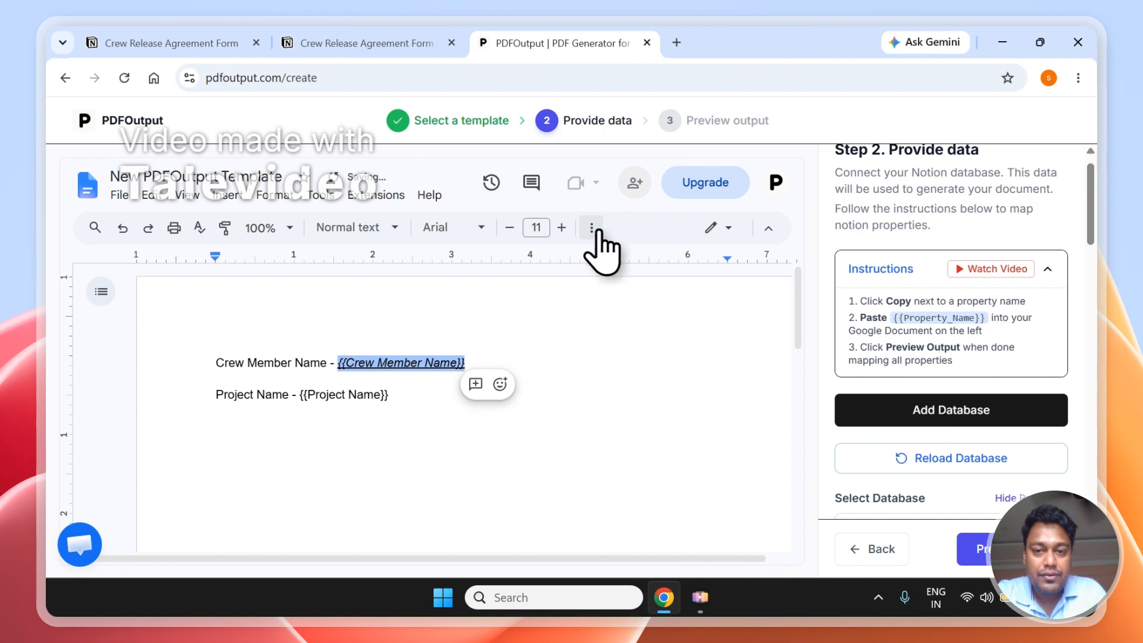
{"action": "left_click", "coordinate": [591, 227]}
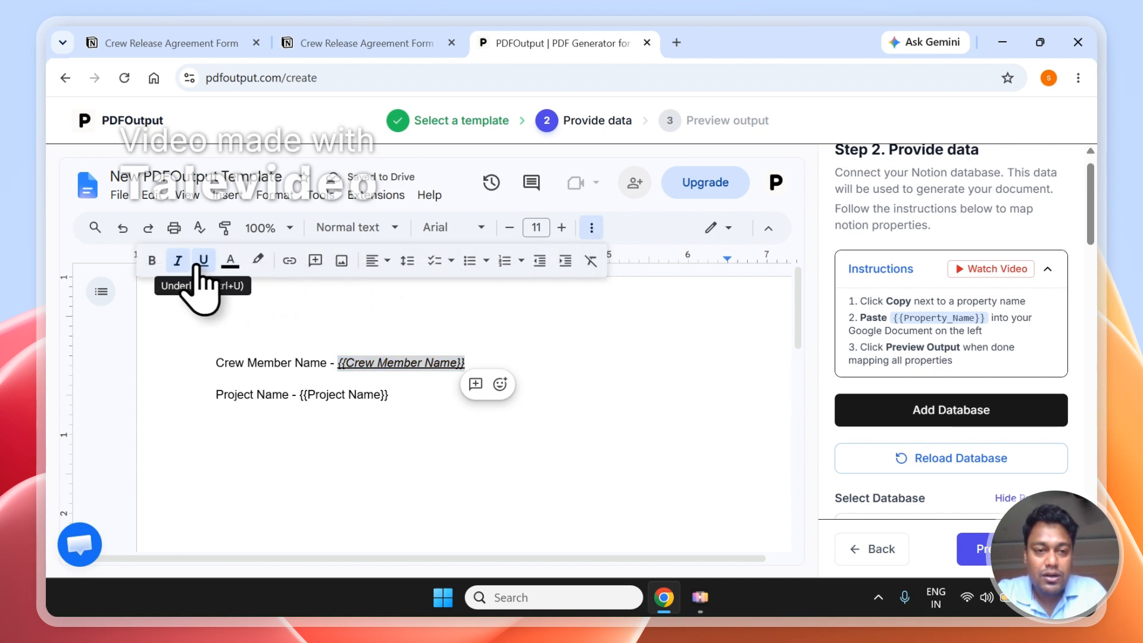
Highlight the {{Project Name}} placeholder in yellow and hide the additional formatting tools
{"action": "left_click", "coordinate": [408, 417]}
{"action": "left_click_drag", "start_coordinate": [407, 398], "coordinate": [300, 396]}
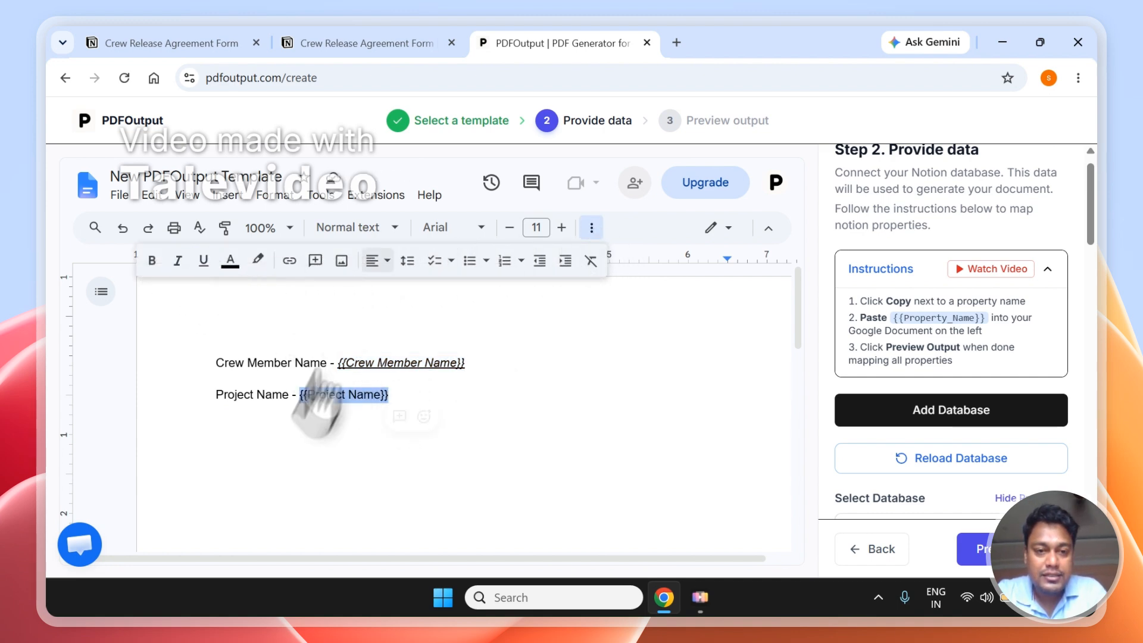
{"action": "left_click", "coordinate": [257, 260]}
{"action": "left_click", "coordinate": [310, 332]}
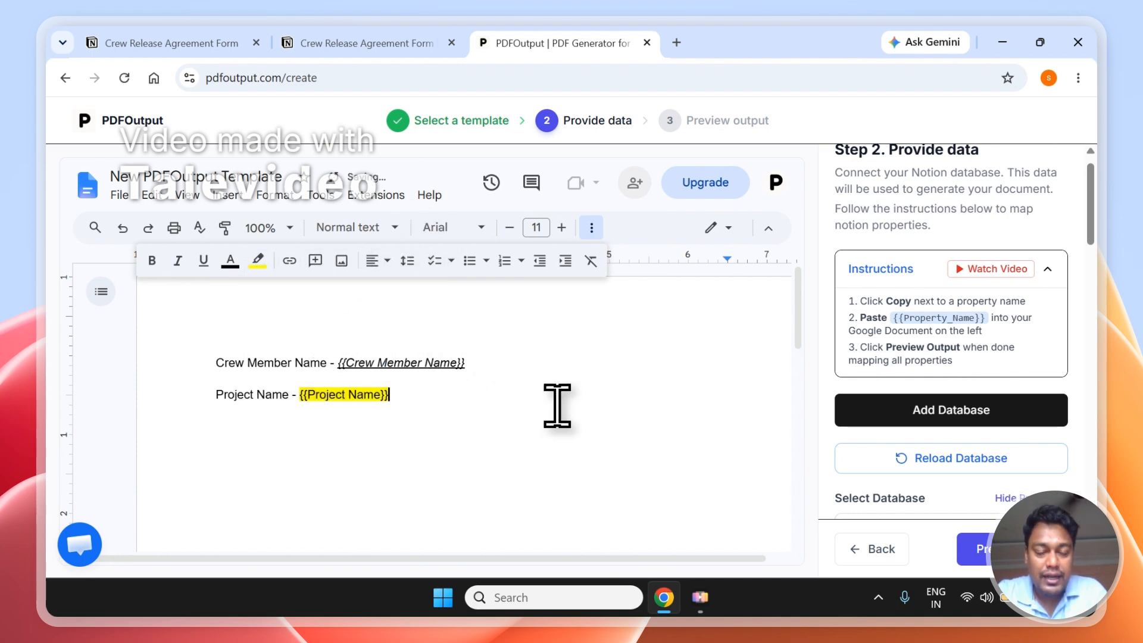
{"action": "left_click", "coordinate": [596, 229]}
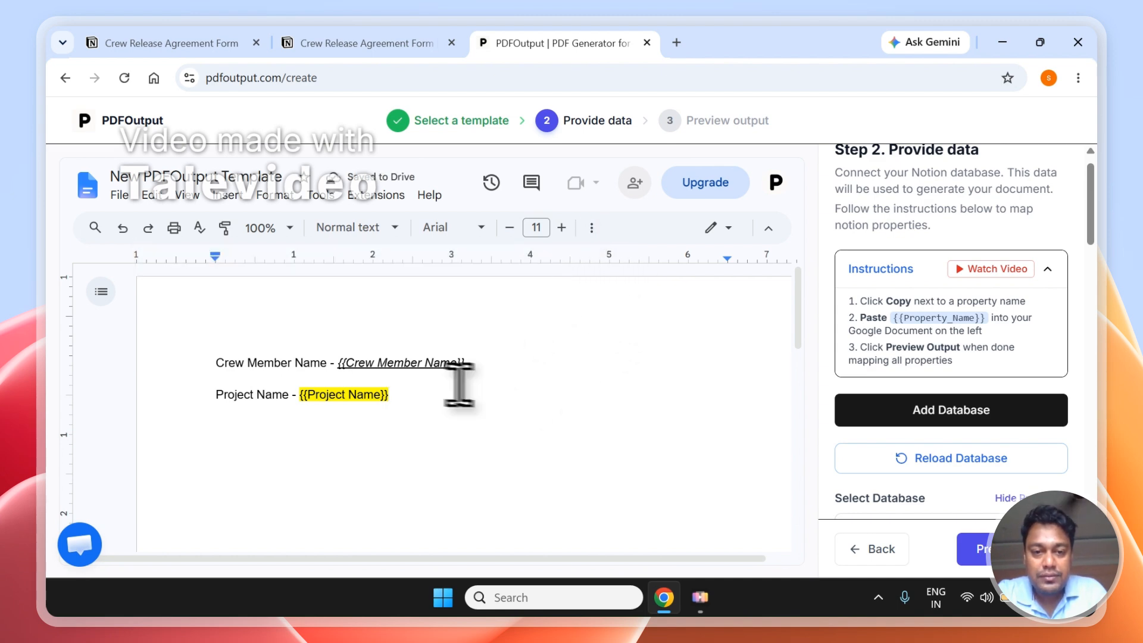
Generate the preview output and switch to the Notion responses to select the Entry-2 row and check its GeneratePDF status
{"action": "left_click_drag", "start_coordinate": [1092, 218], "coordinate": [1099, 454]}
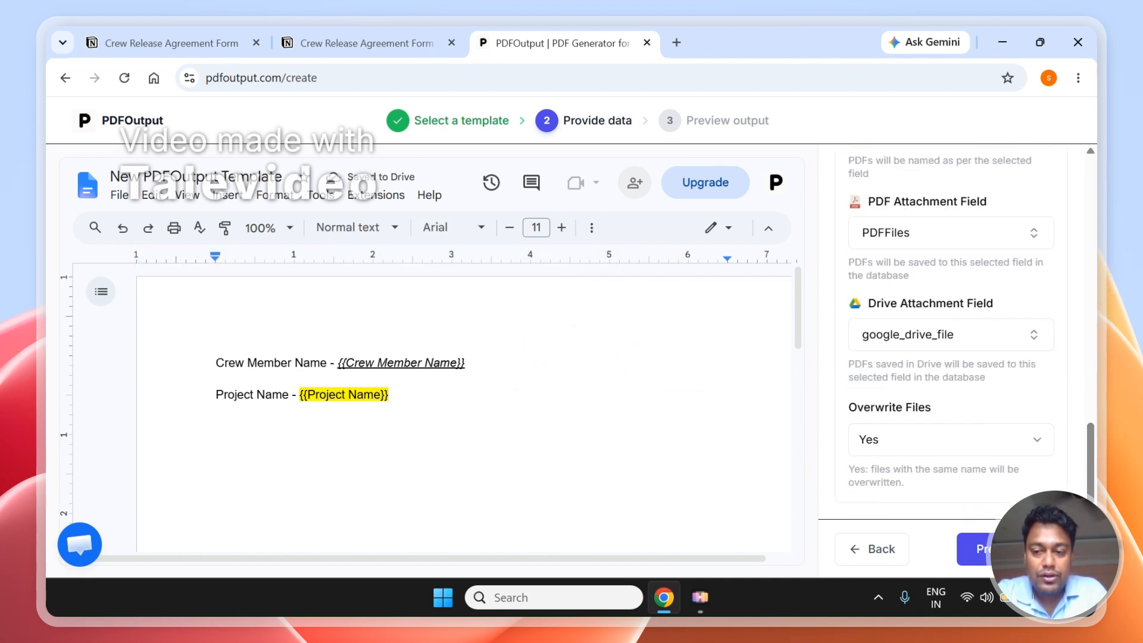
{"action": "left_click", "coordinate": [1008, 550]}
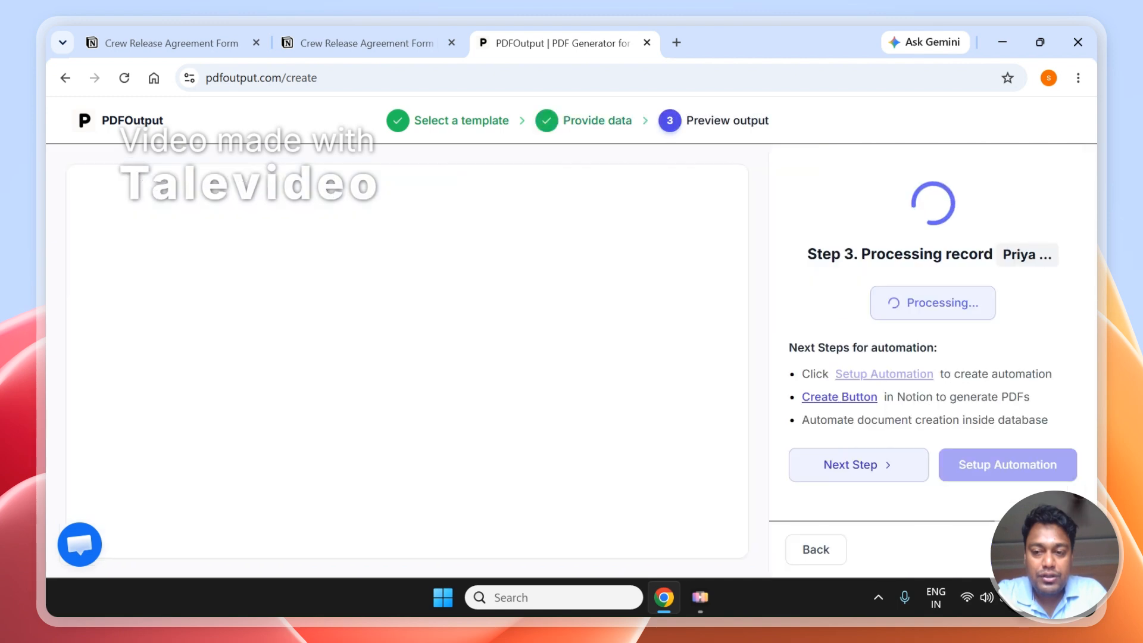
{"action": "left_click", "coordinate": [147, 30]}
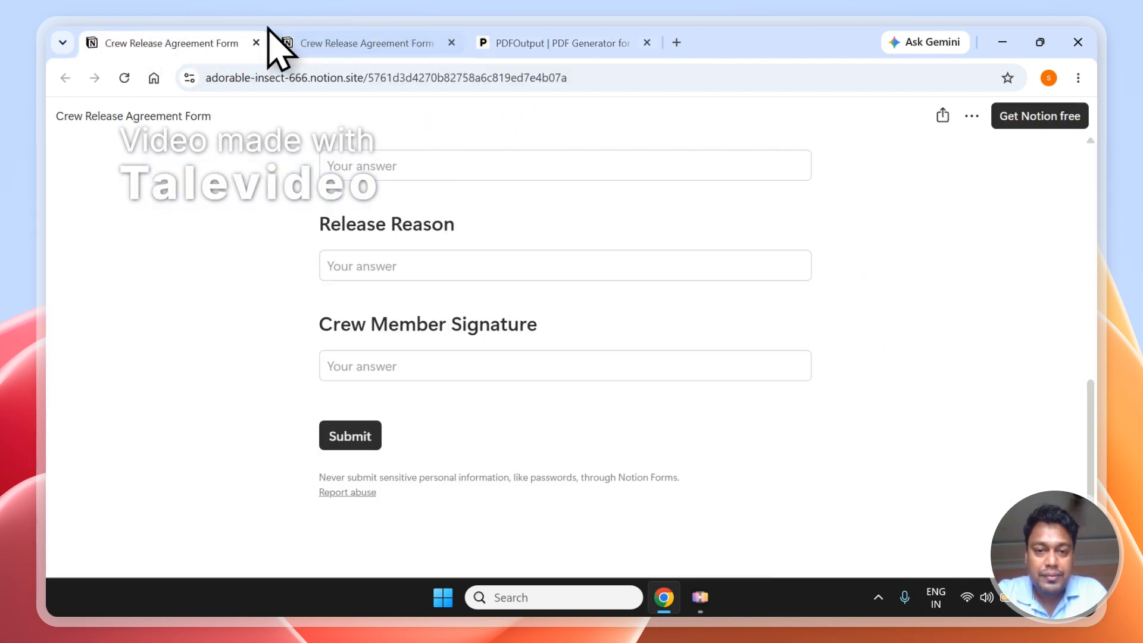
{"action": "left_click", "coordinate": [280, 40]}
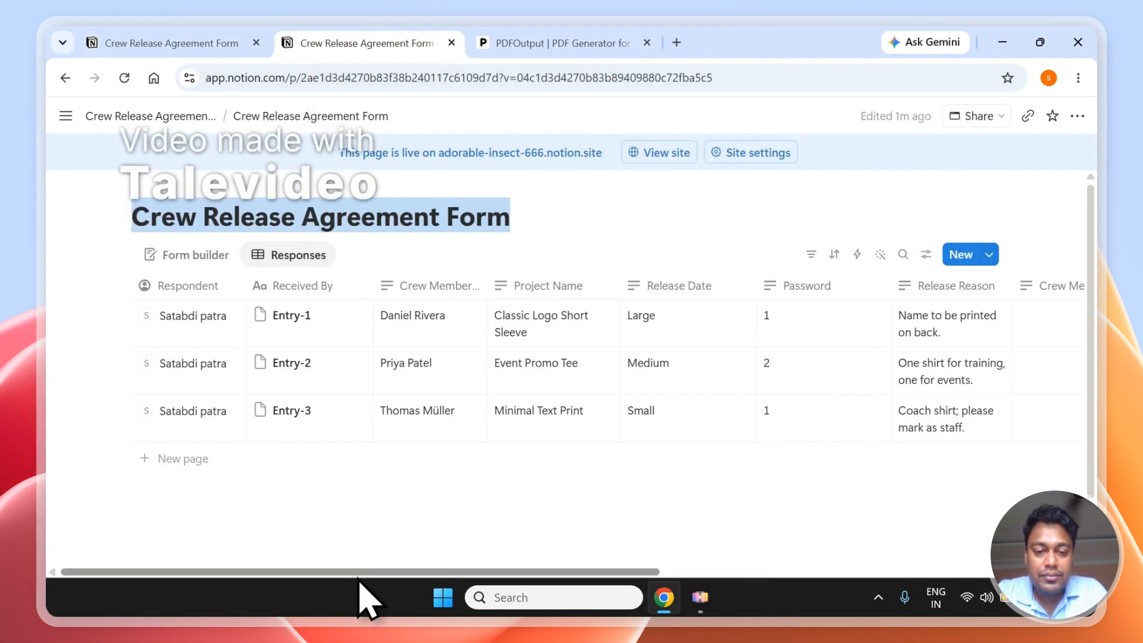
{"action": "left_click_drag", "start_coordinate": [358, 578], "coordinate": [624, 589]}
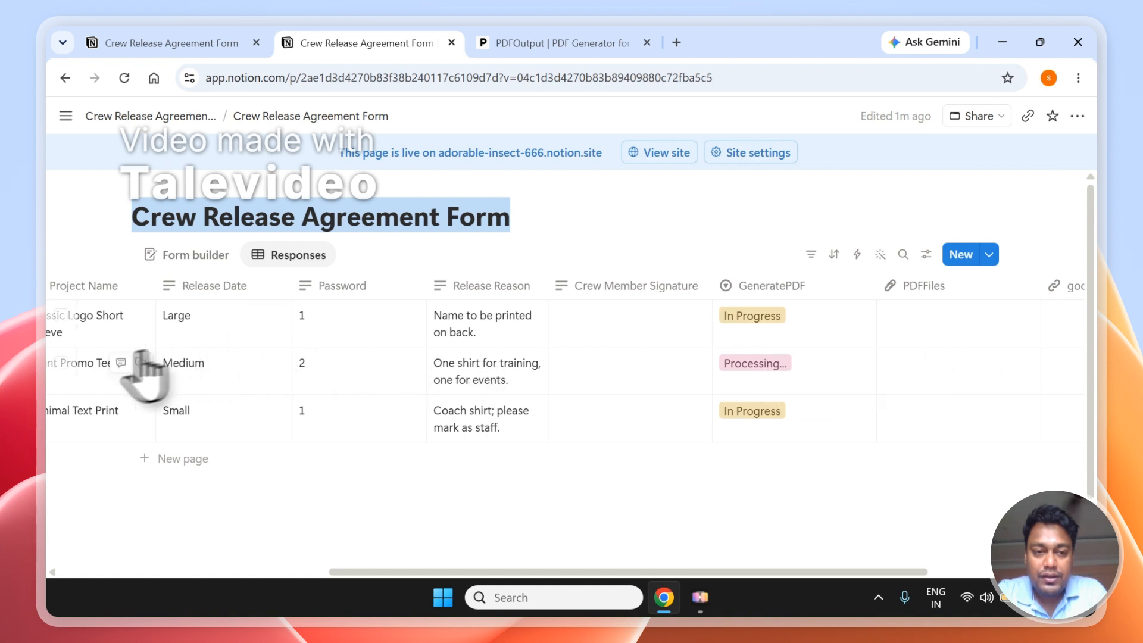
{"action": "left_click", "coordinate": [61, 362]}
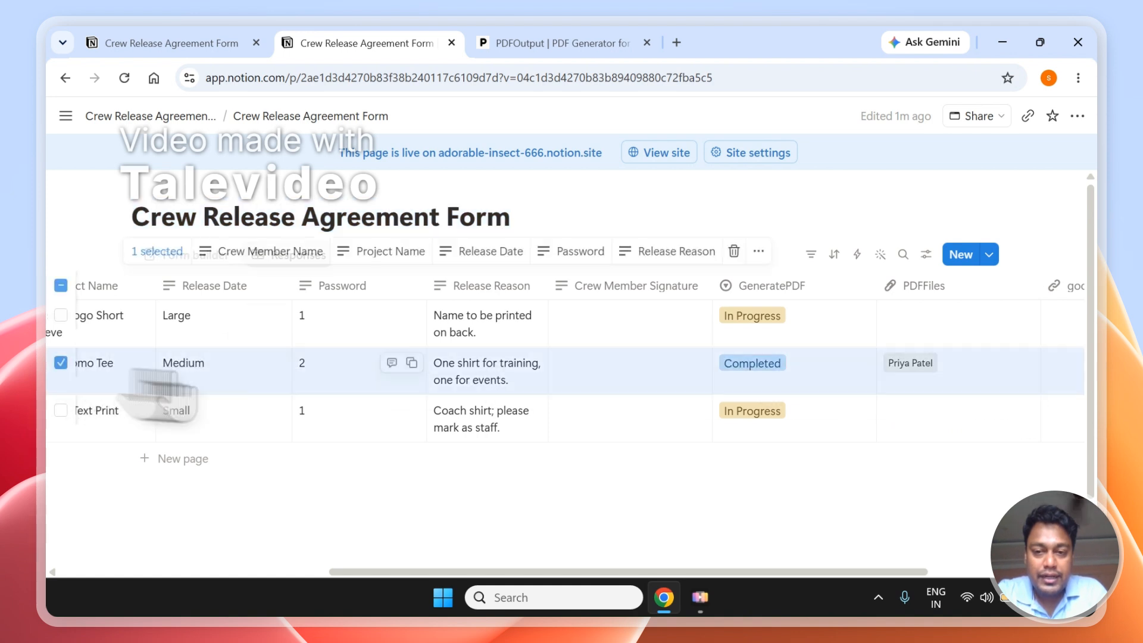
Open the generated file attached to the Entry-2 row and inspect its filled-in crew member and project name lines
{"action": "left_click", "coordinate": [927, 365]}
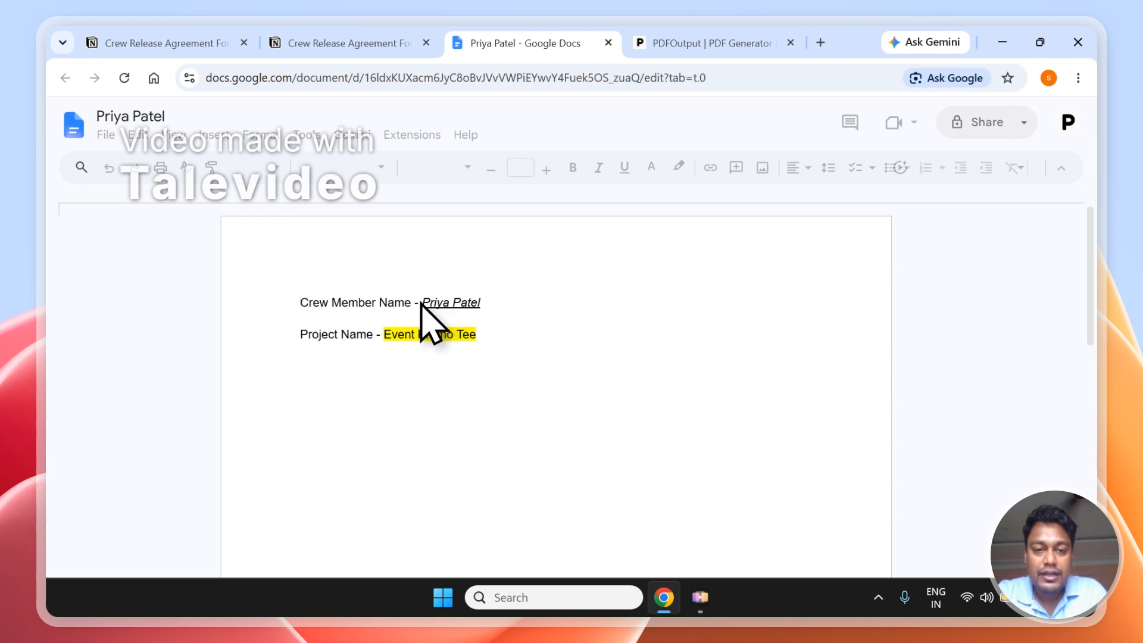
{"action": "left_click_drag", "start_coordinate": [419, 303], "coordinate": [473, 348]}
{"action": "left_click", "coordinate": [480, 351]}
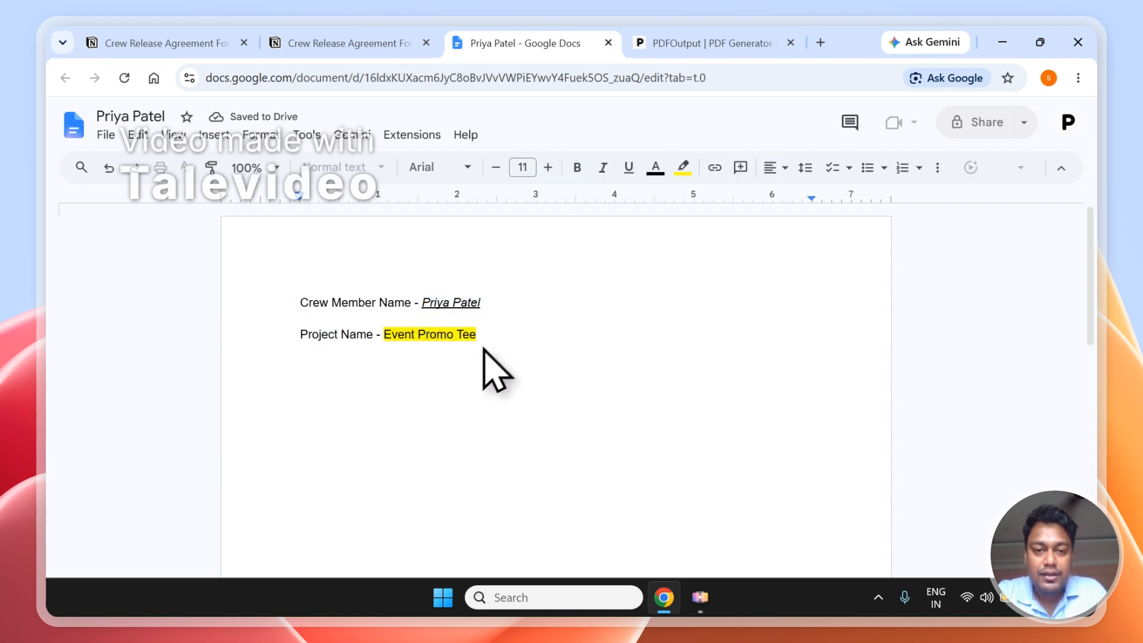
{"action": "key", "text": "ctrl+a"}
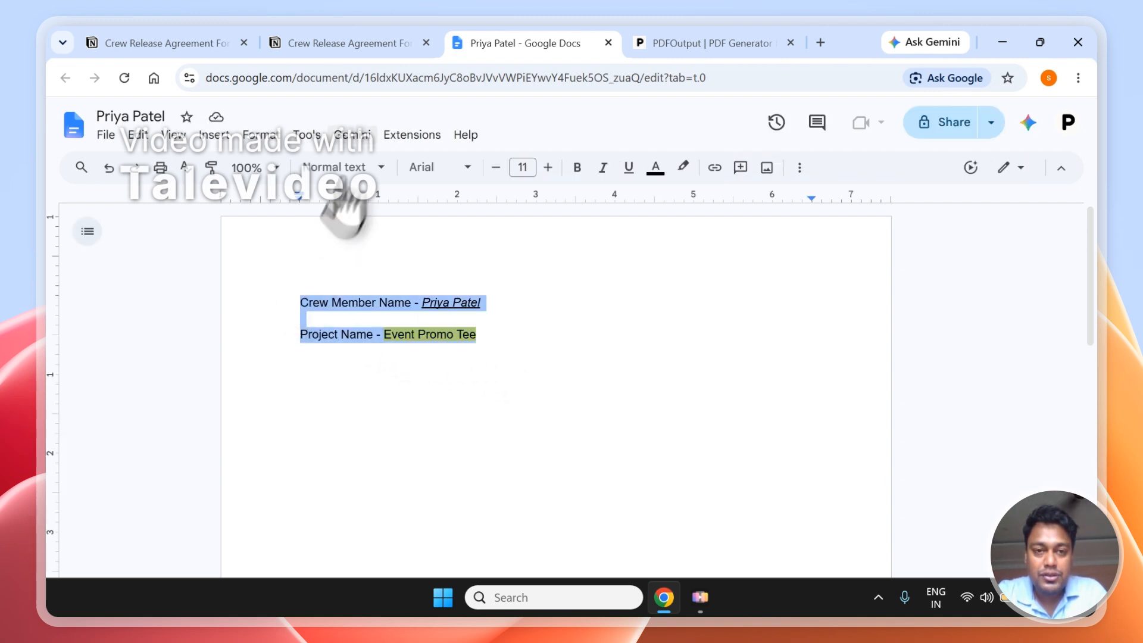
Review the GeneratePDF status options for the first response in Notion, leave its status as is, and switch back to the PDFOutput preview
{"action": "left_click", "coordinate": [309, 43]}
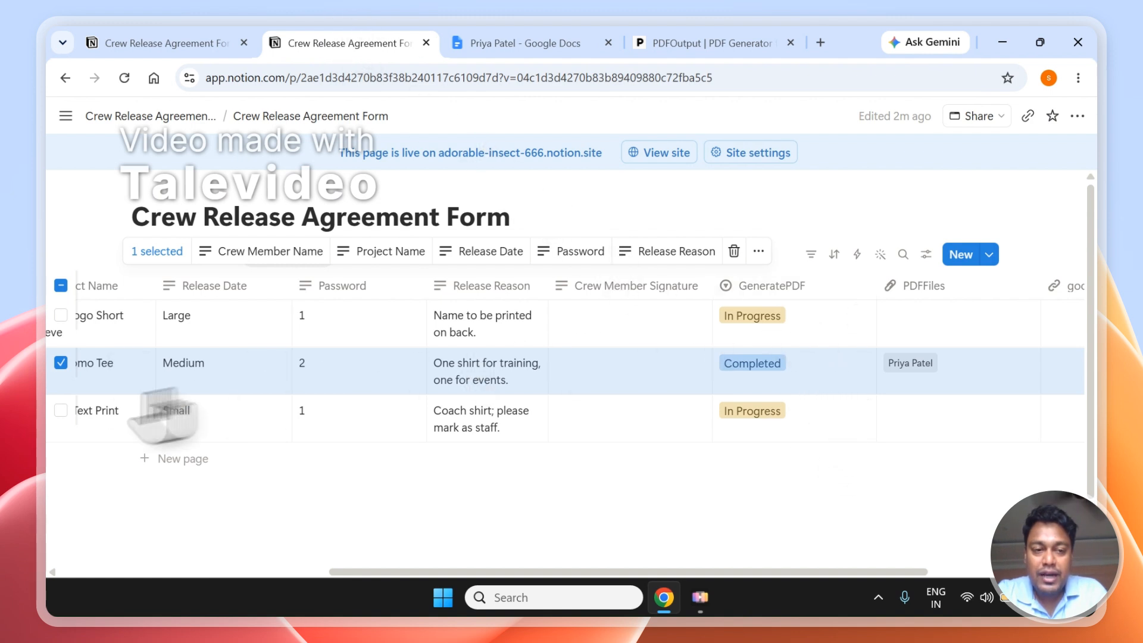
{"action": "left_click", "coordinate": [61, 362]}
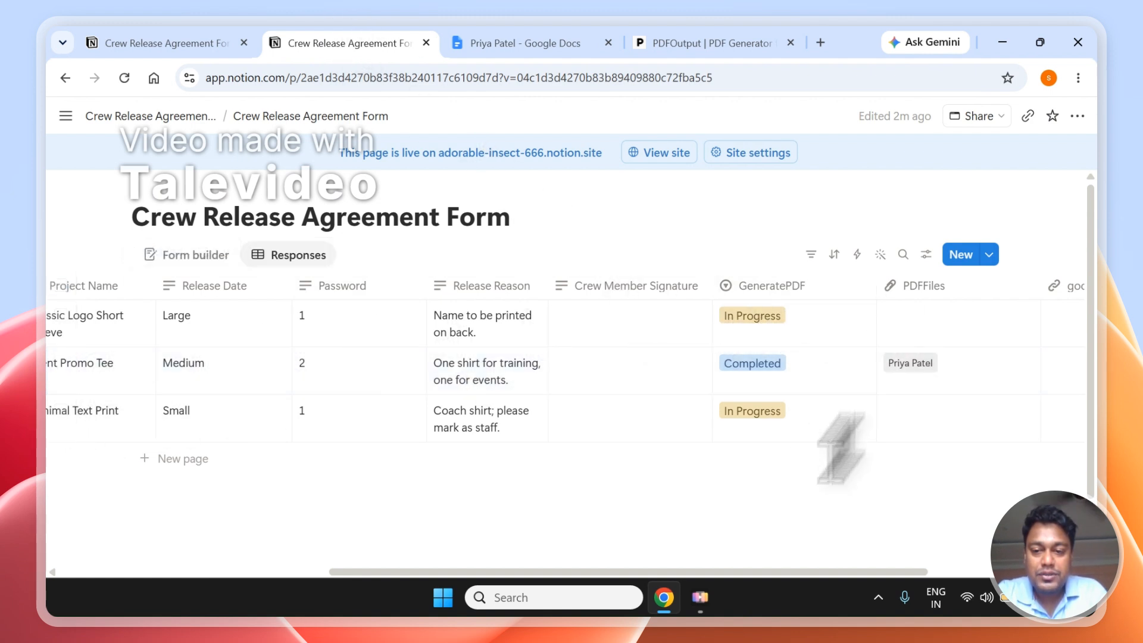
{"action": "scroll", "coordinate": [737, 571], "scroll_direction": "right", "scroll_amount": 5}
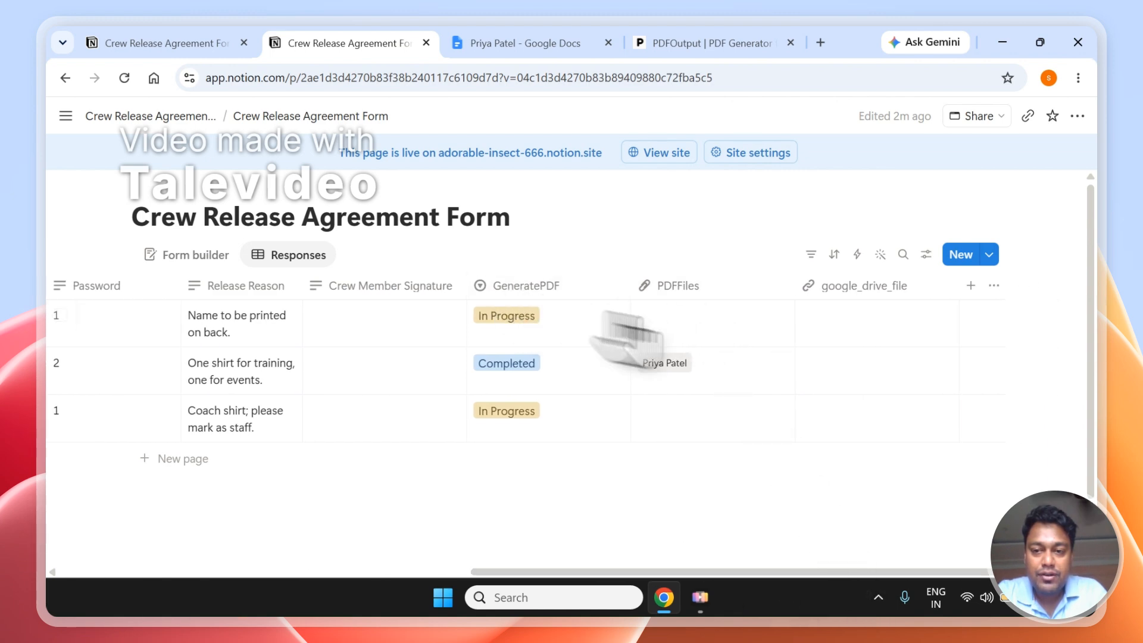
{"action": "left_click", "coordinate": [513, 321]}
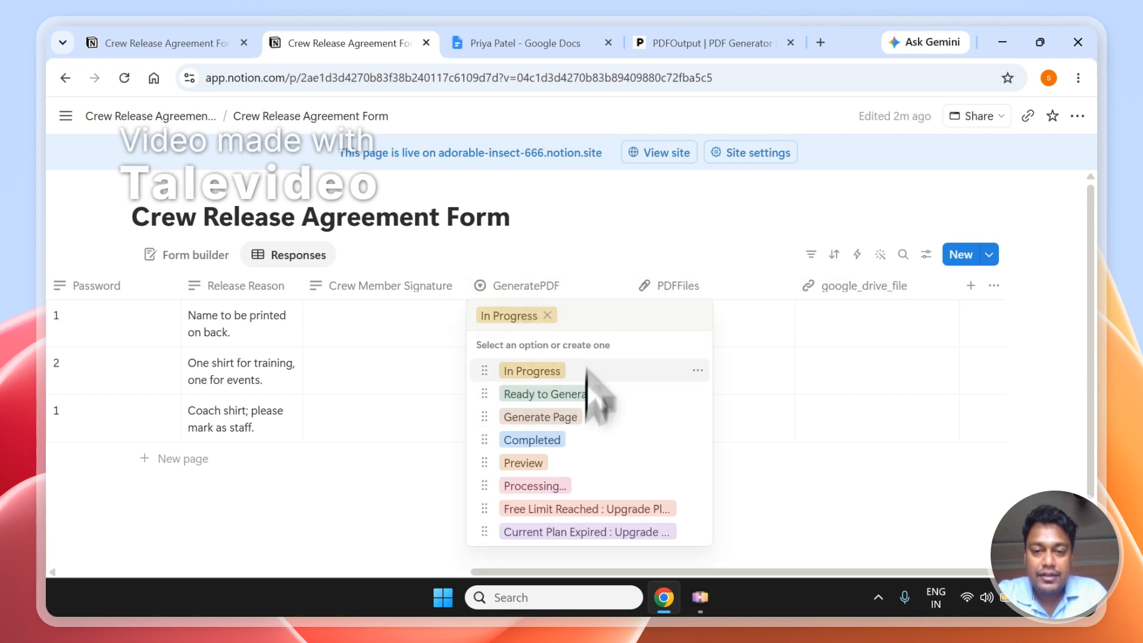
{"action": "key", "text": "Escape"}
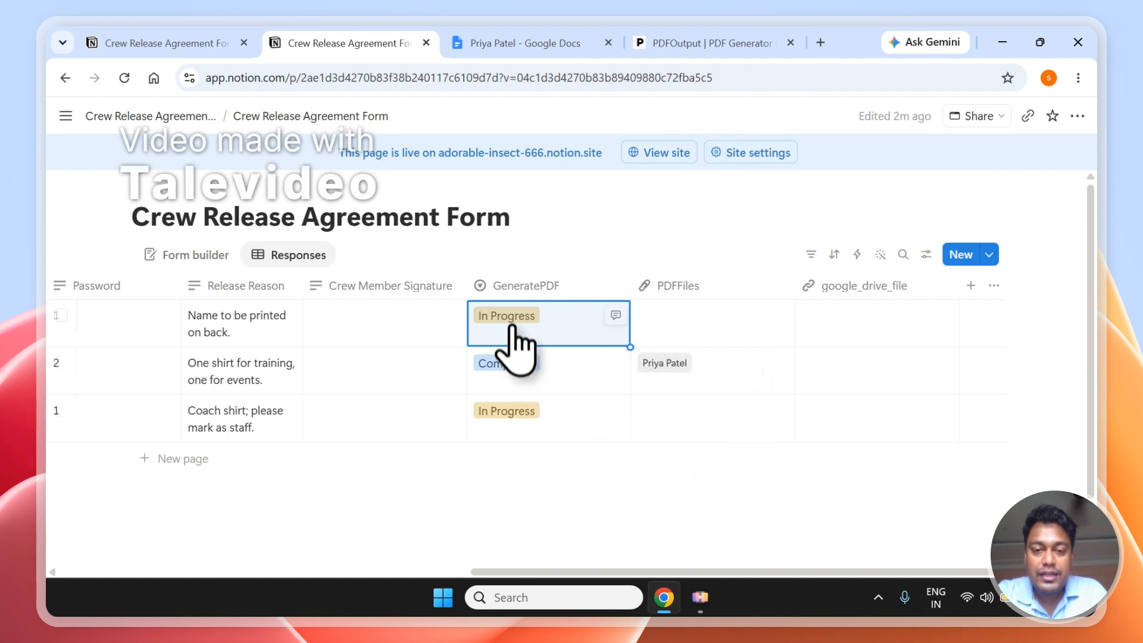
{"action": "left_click", "coordinate": [723, 42]}
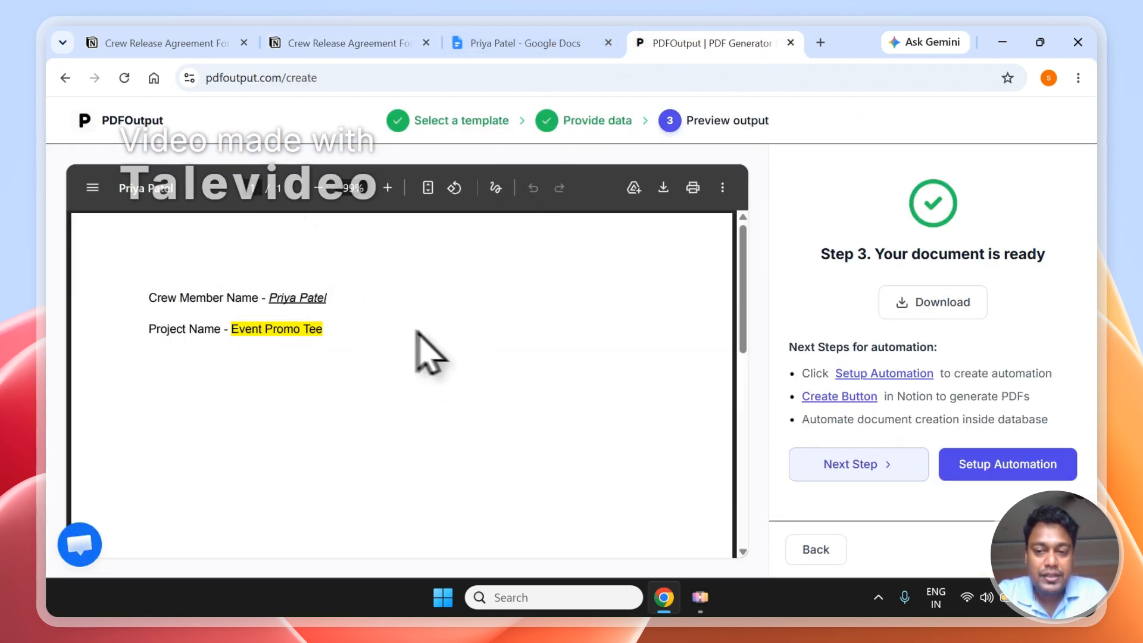
Open the guide on generating PDFs with a Notion button, review its instructions, and close it
{"action": "left_click", "coordinate": [1063, 471]}
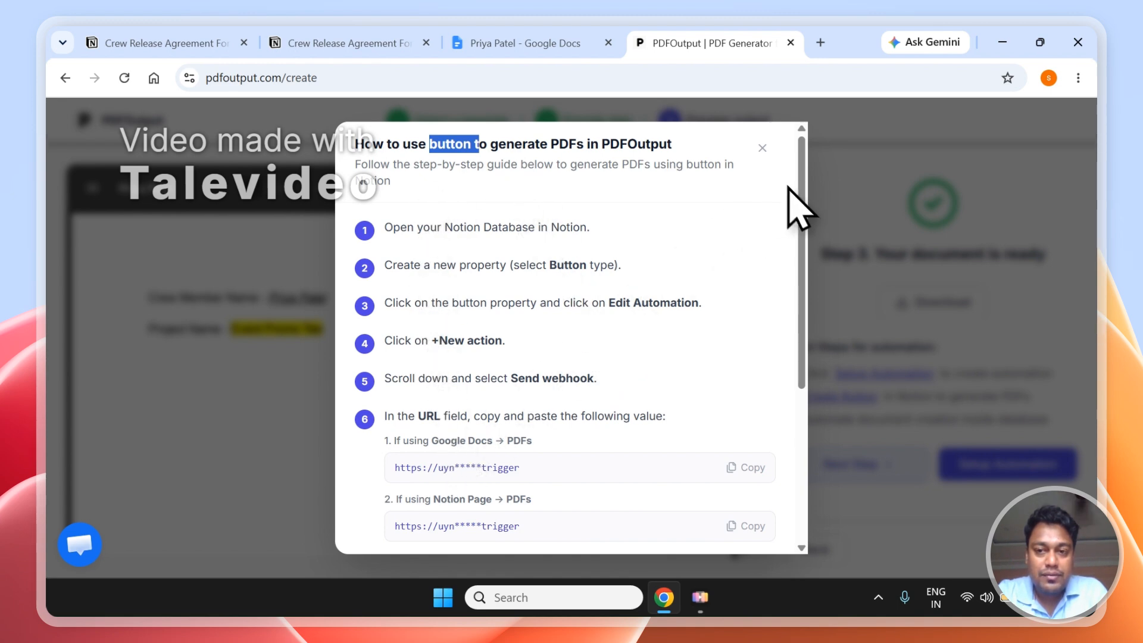
{"action": "mouse_move", "coordinate": [805, 213]}
{"action": "left_mouse_down"}
{"action": "mouse_move", "coordinate": [815, 405]}
{"action": "mouse_move", "coordinate": [819, 227]}
{"action": "left_mouse_up"}
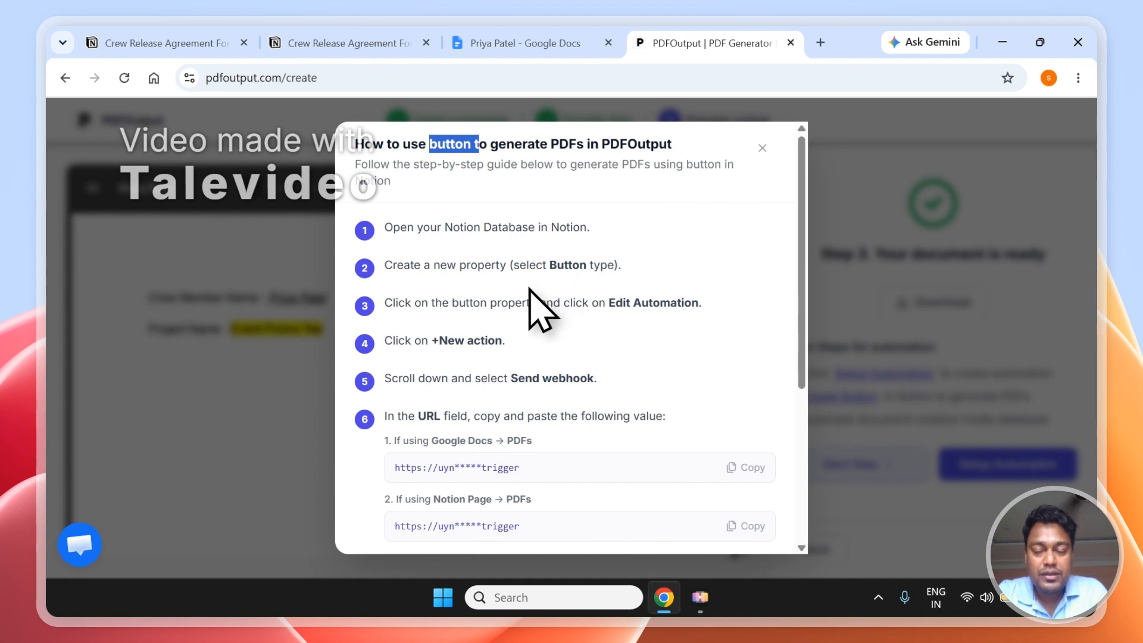
{"action": "left_click", "coordinate": [763, 149]}
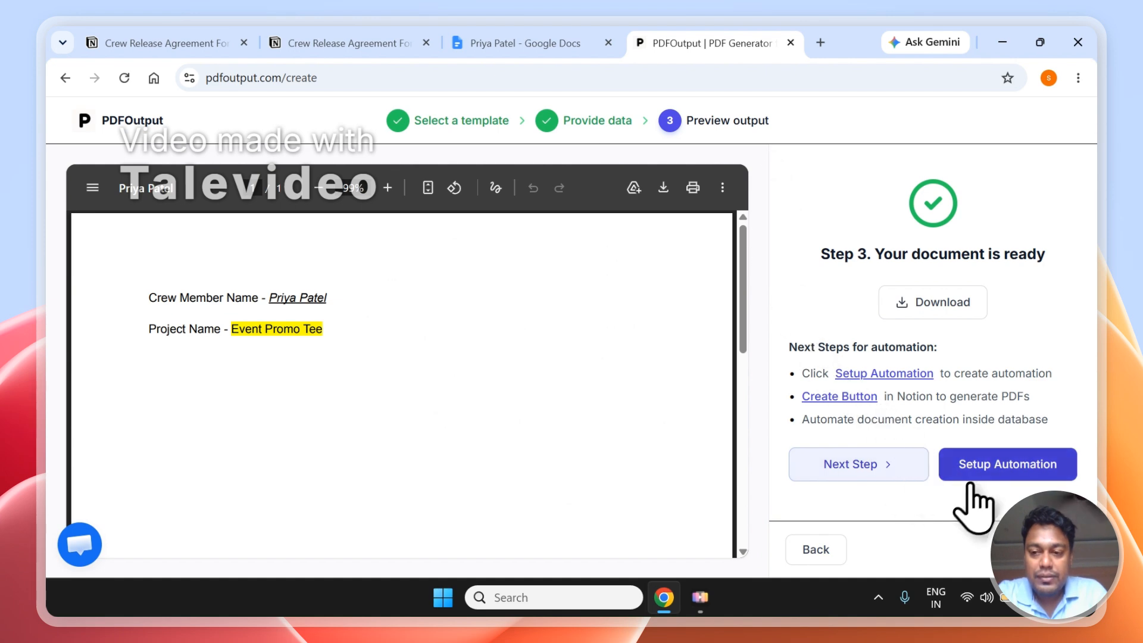
Set up the automation from the finished preview and return to the automations dashboard
{"action": "left_click", "coordinate": [1007, 463]}
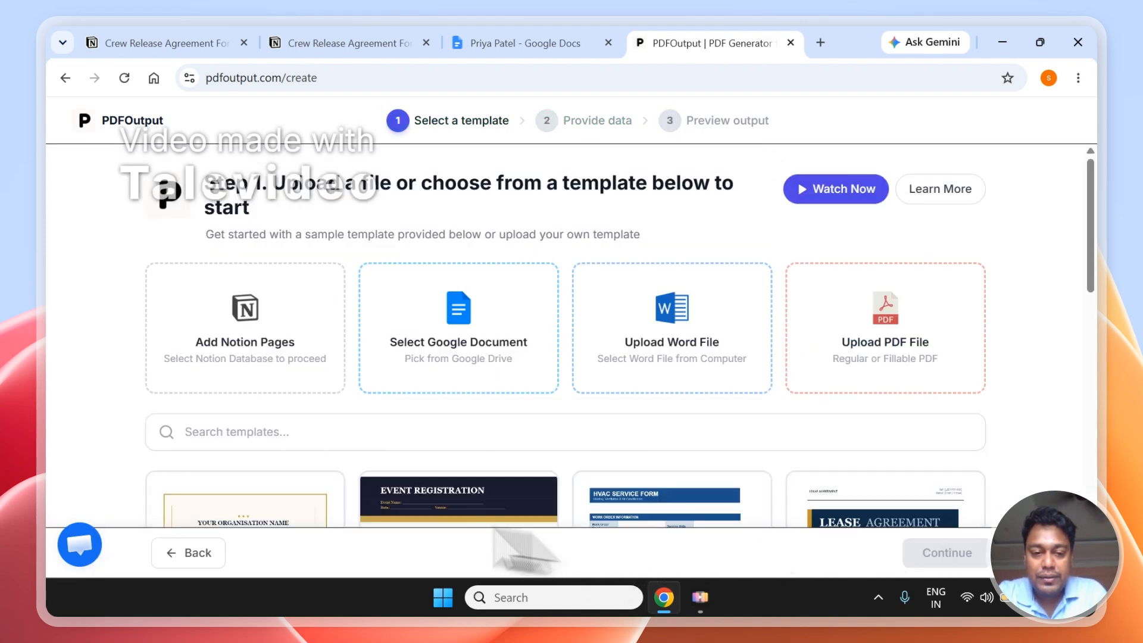
{"action": "left_click", "coordinate": [214, 549]}
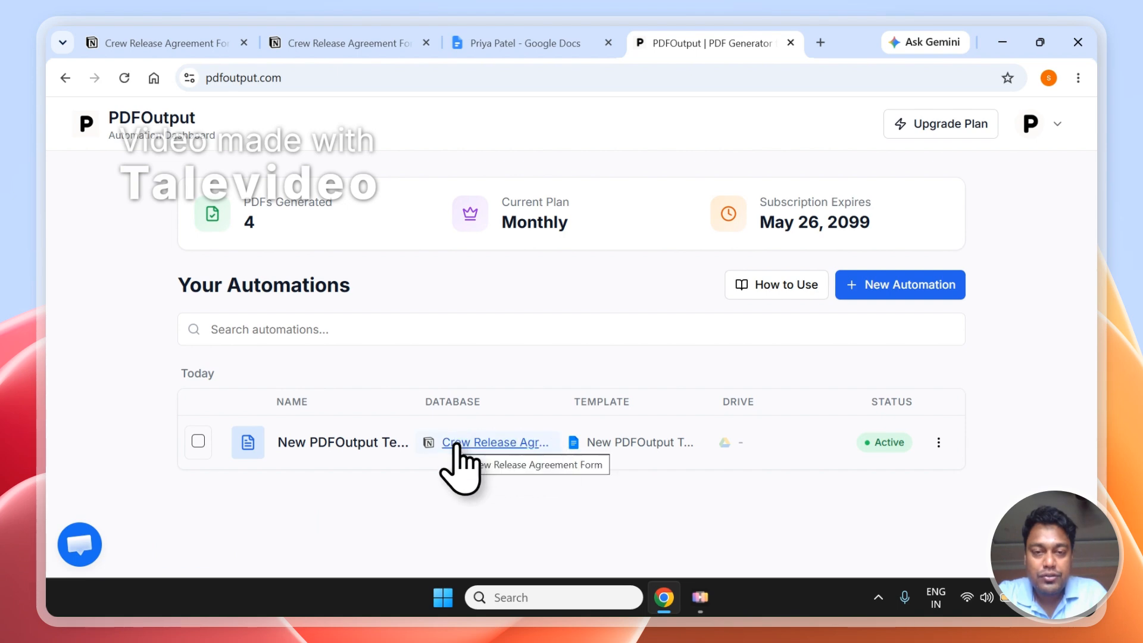
In the Notion responses, set the GeneratePDF status of the first and third rows to Ready to Generate
{"action": "left_click", "coordinate": [360, 44]}
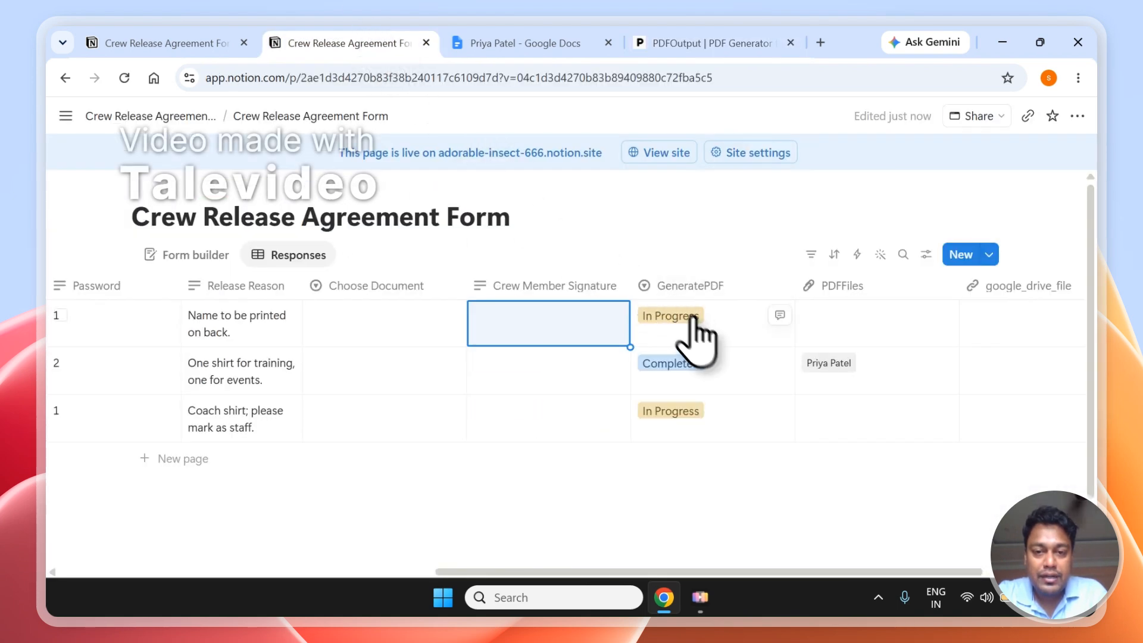
{"action": "left_click", "coordinate": [691, 318]}
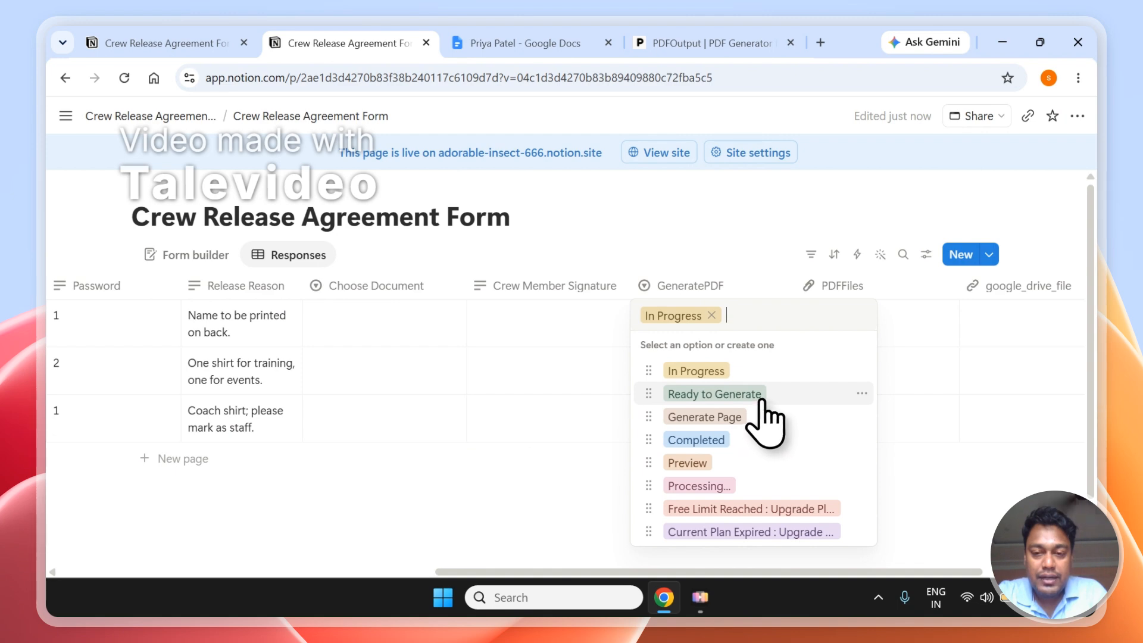
{"action": "left_click", "coordinate": [761, 400]}
{"action": "left_click", "coordinate": [728, 420]}
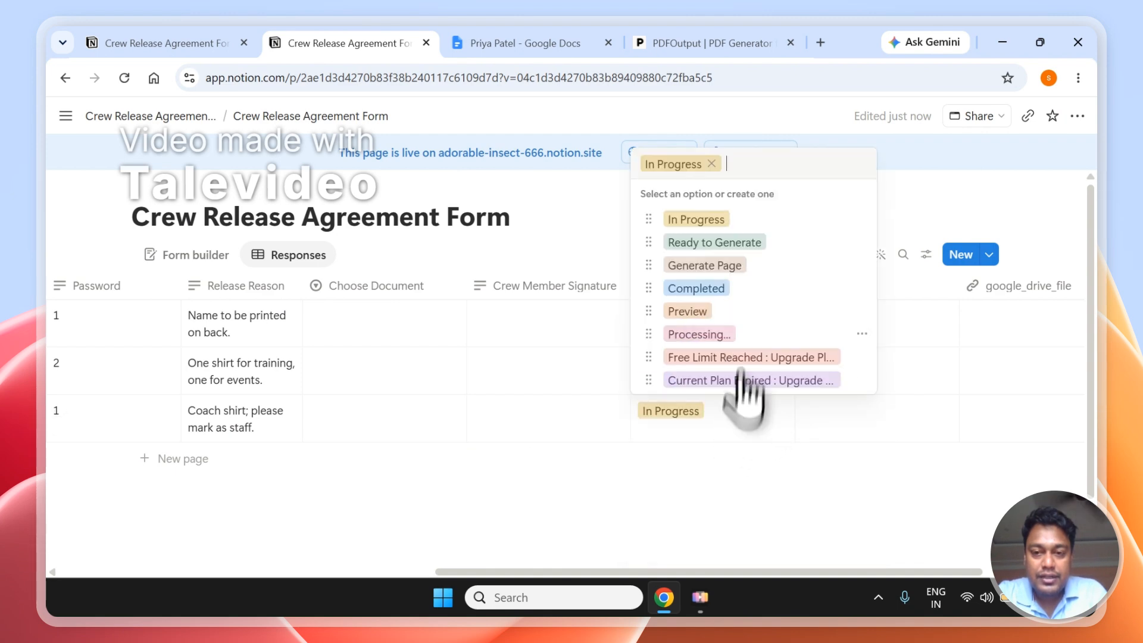
{"action": "left_click", "coordinate": [739, 244]}
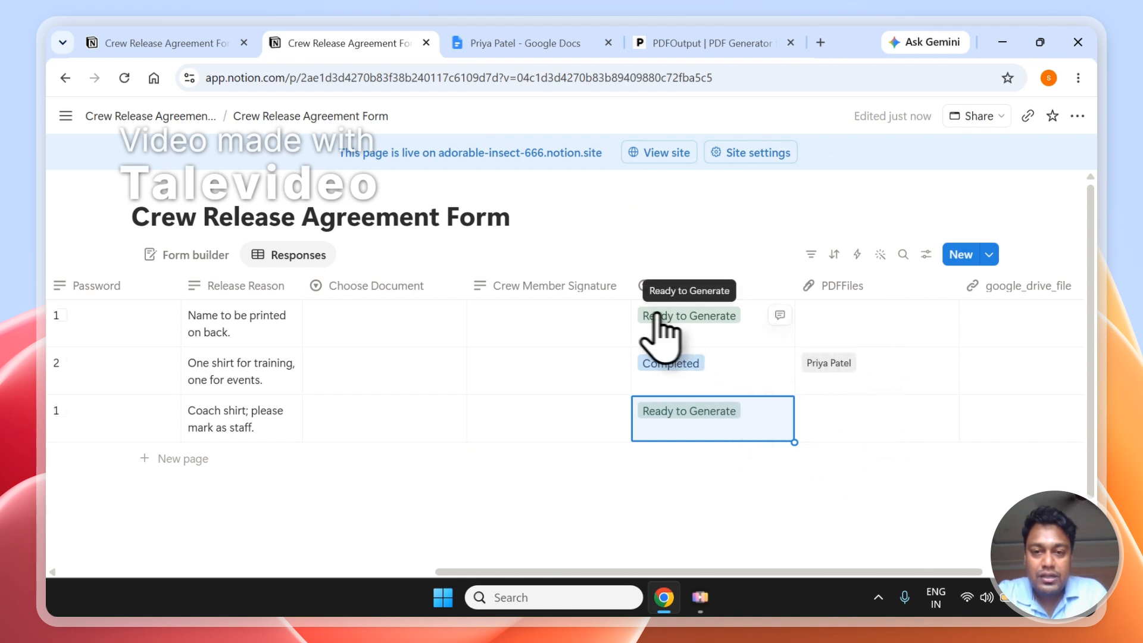
{"action": "left_click", "coordinate": [60, 315]}
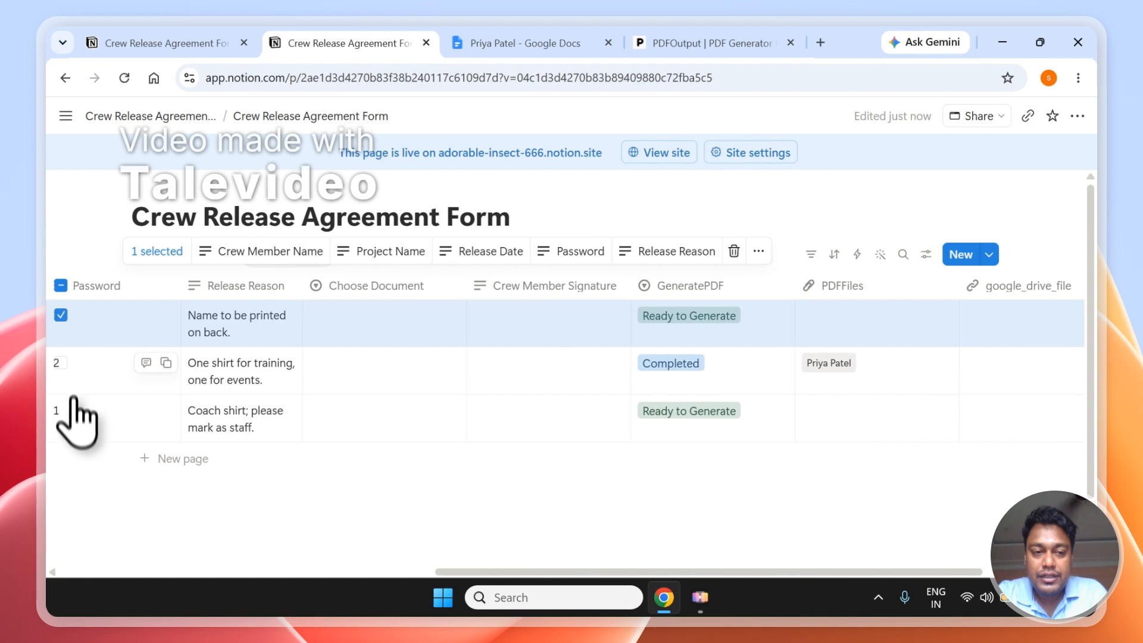
{"action": "left_click", "coordinate": [60, 411]}
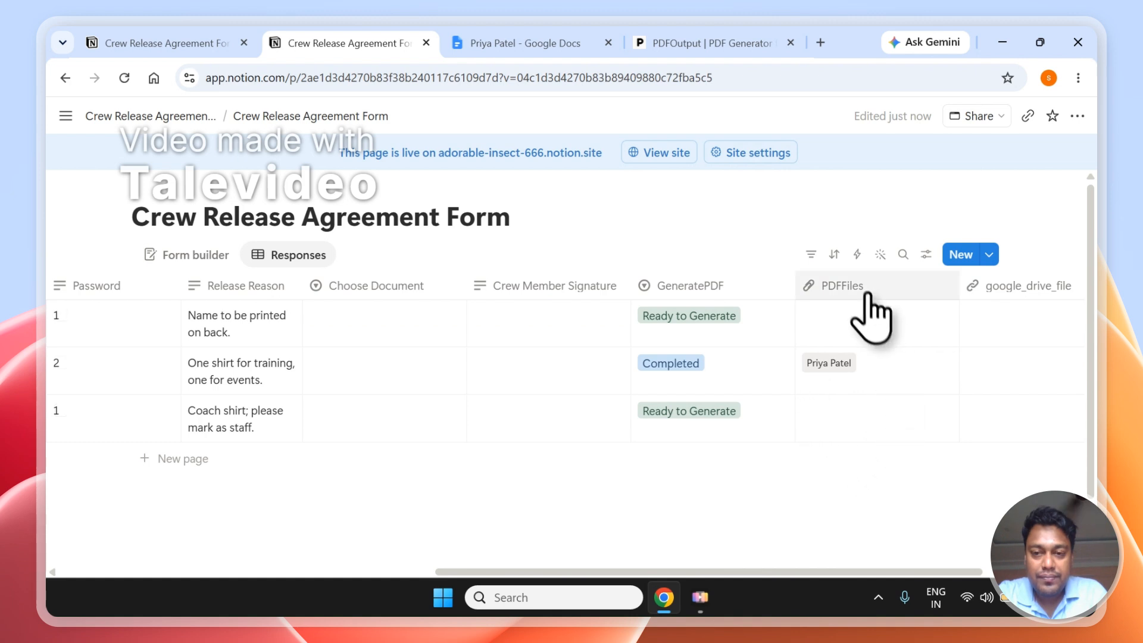
Check the automation listed on the PDFOutput dashboard against the GeneratePDF statuses of the responses in Notion
{"action": "left_click", "coordinate": [696, 43]}
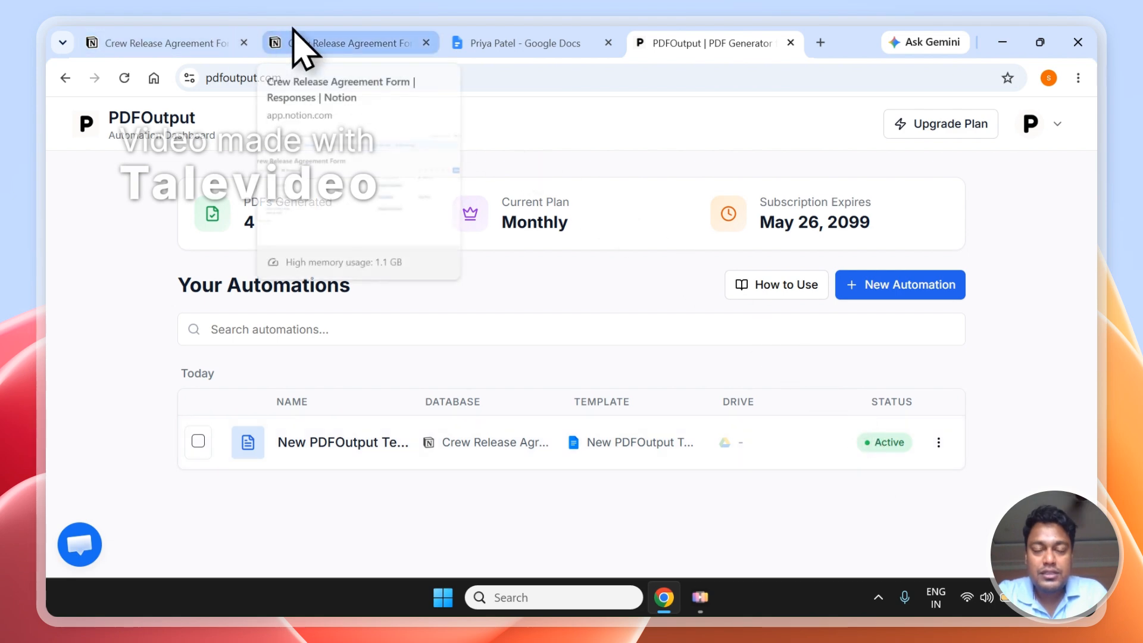
{"action": "left_click", "coordinate": [301, 46]}
{"action": "left_click", "coordinate": [658, 46]}
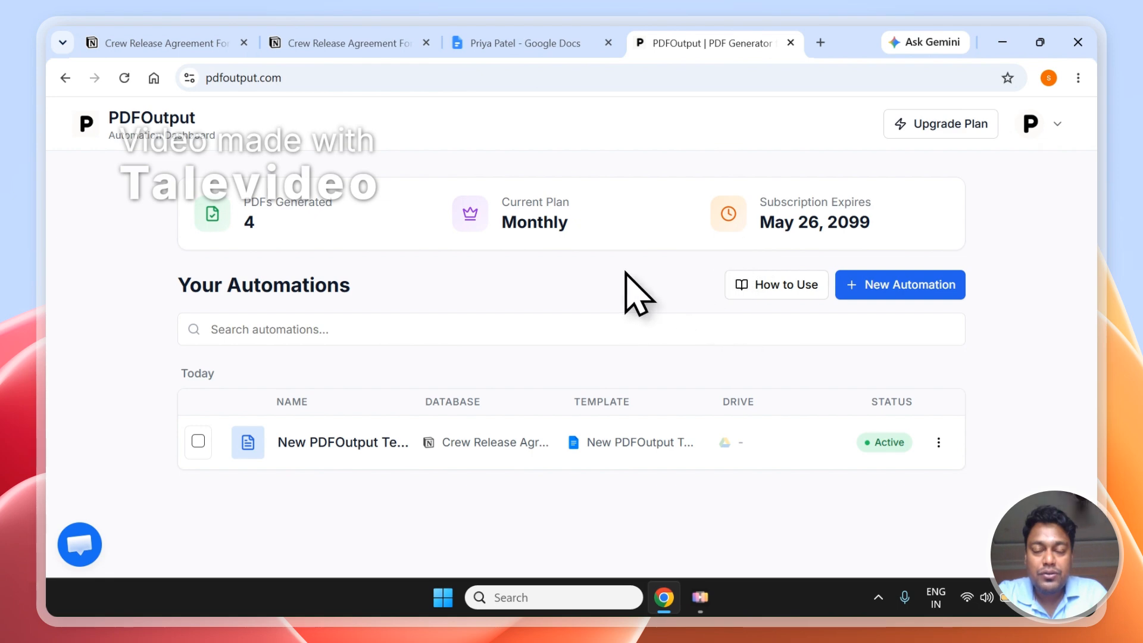
{"action": "left_click", "coordinate": [358, 32]}
{"action": "left_click", "coordinate": [140, 46]}
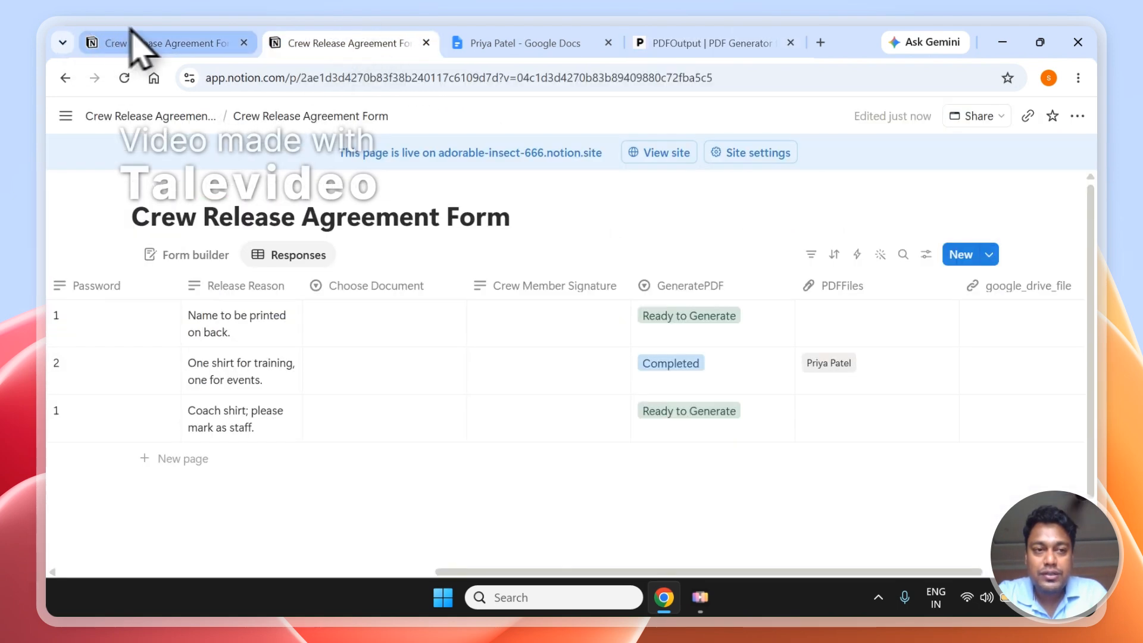
{"action": "left_click", "coordinate": [301, 41]}
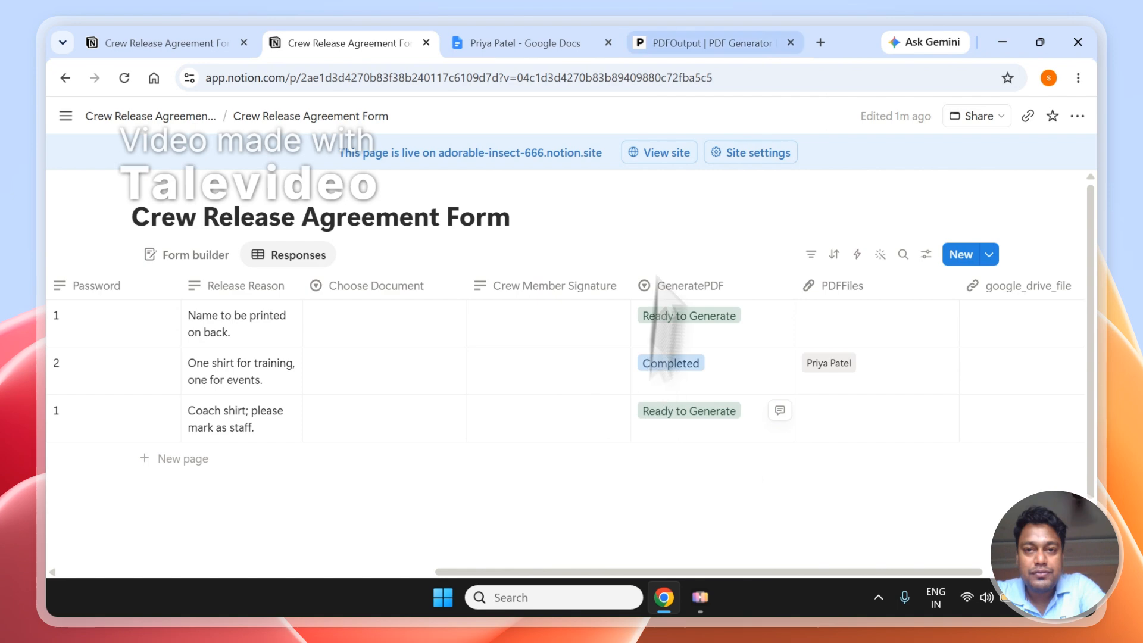
{"action": "left_click", "coordinate": [677, 43]}
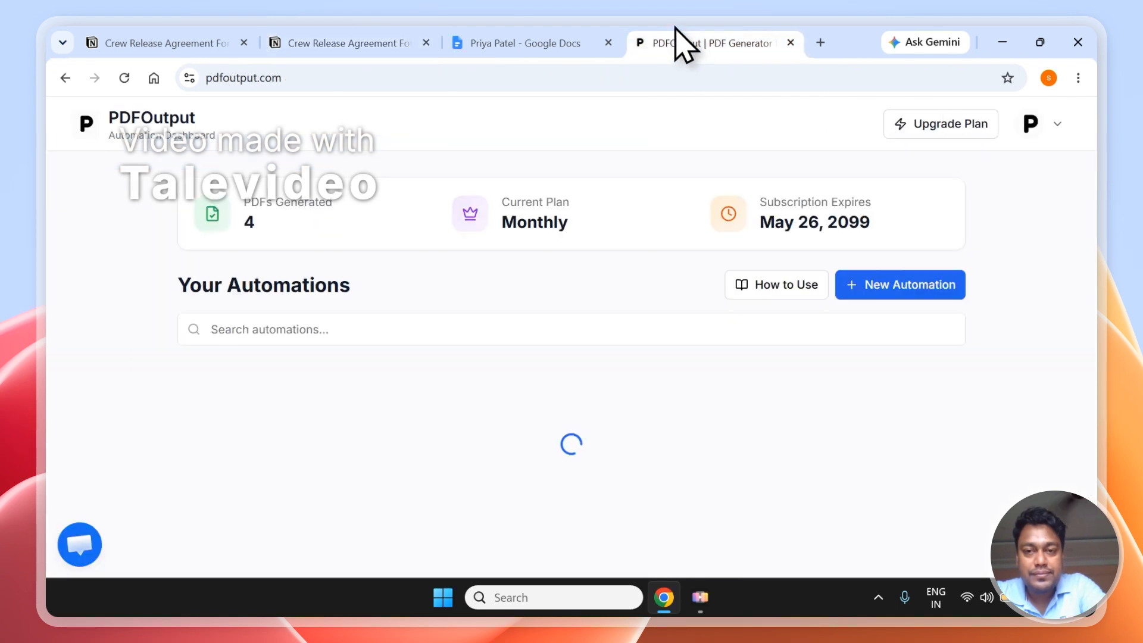
{"action": "left_click", "coordinate": [426, 29]}
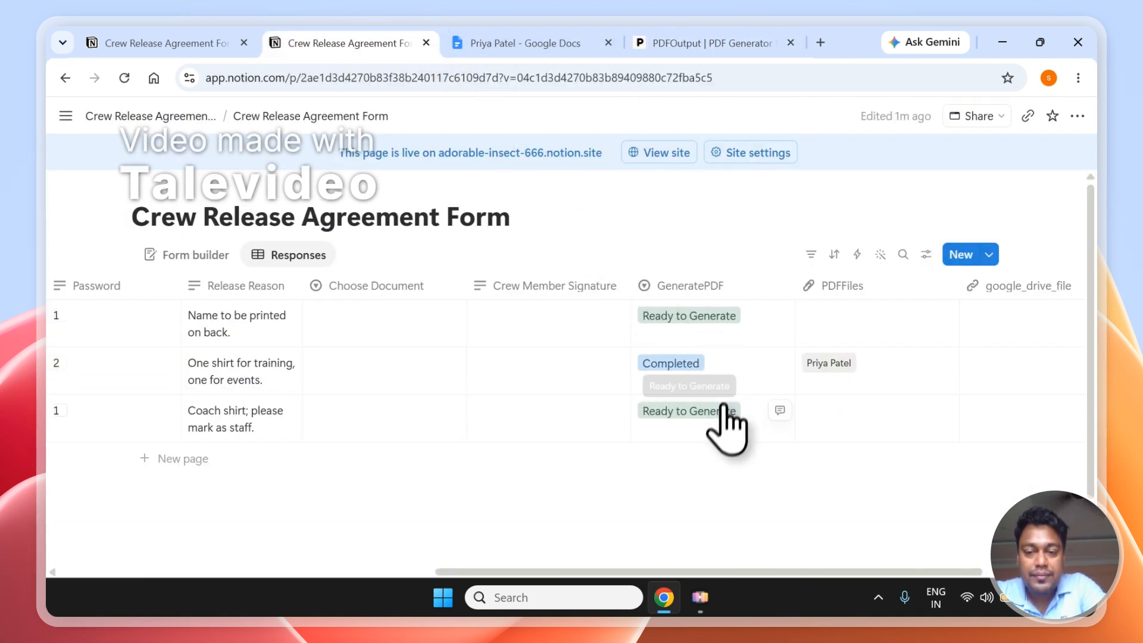
{"action": "left_click", "coordinate": [717, 42]}
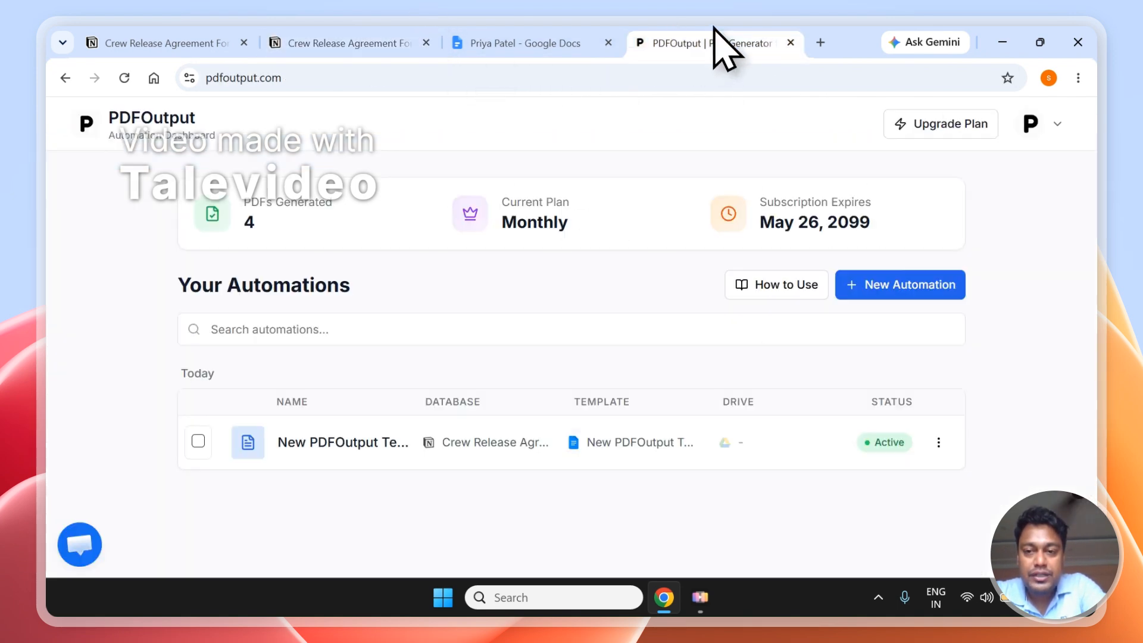
Leave the dashboard for the PDFOutput home page and view the Google Doc Templates collection
{"action": "left_click", "coordinate": [1062, 132]}
{"action": "left_click", "coordinate": [966, 336]}
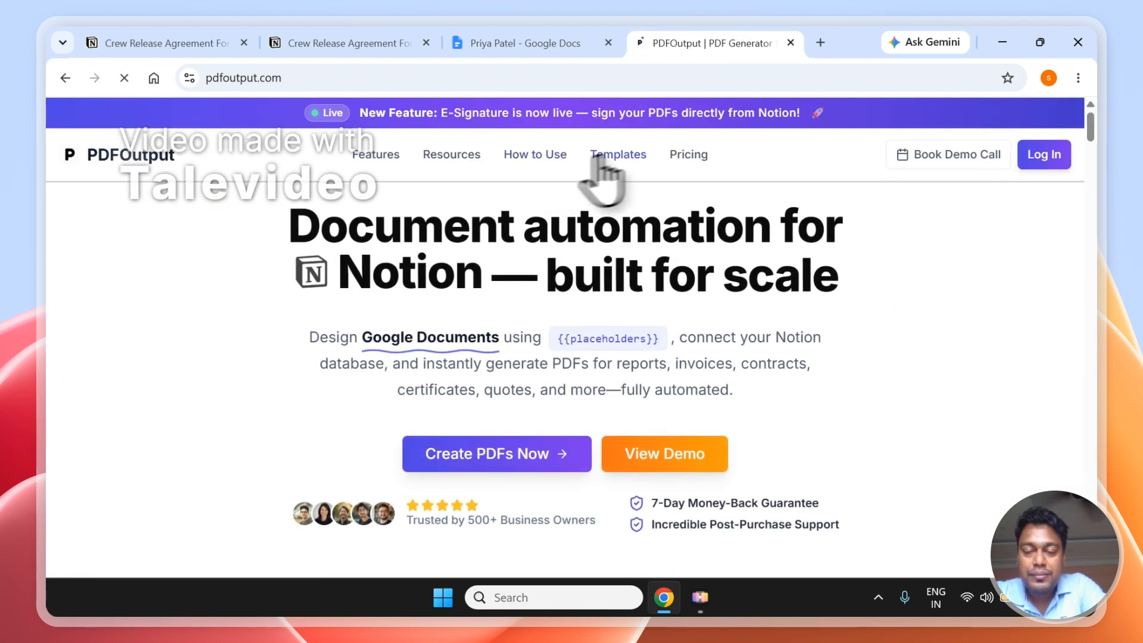
{"action": "left_click", "coordinate": [618, 156]}
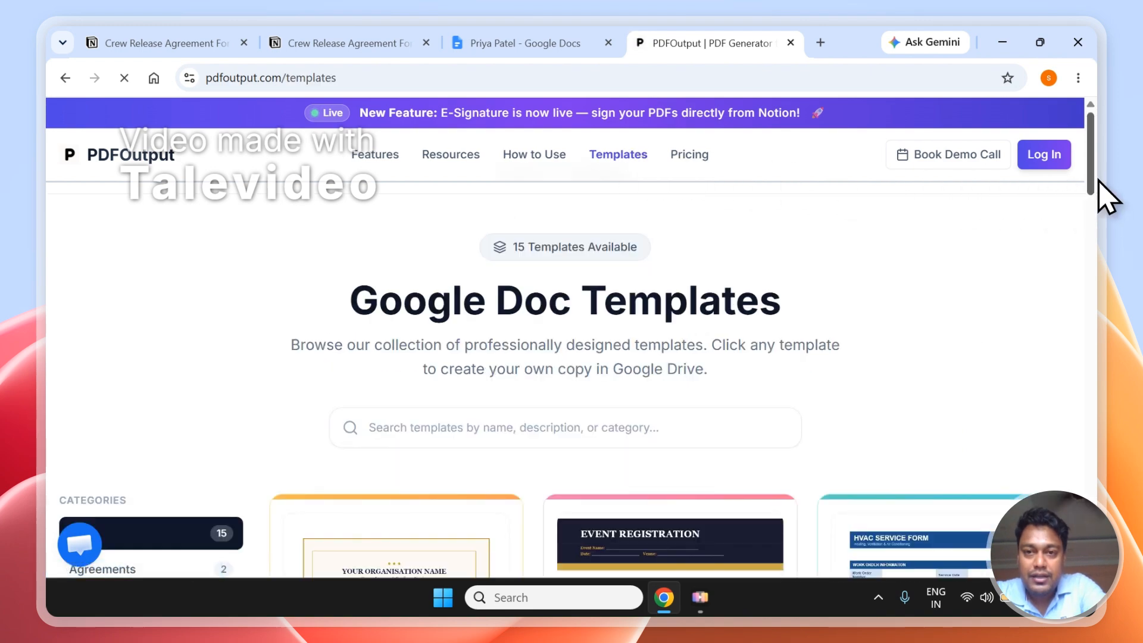
{"action": "left_click_drag", "start_coordinate": [1098, 181], "coordinate": [1105, 156]}
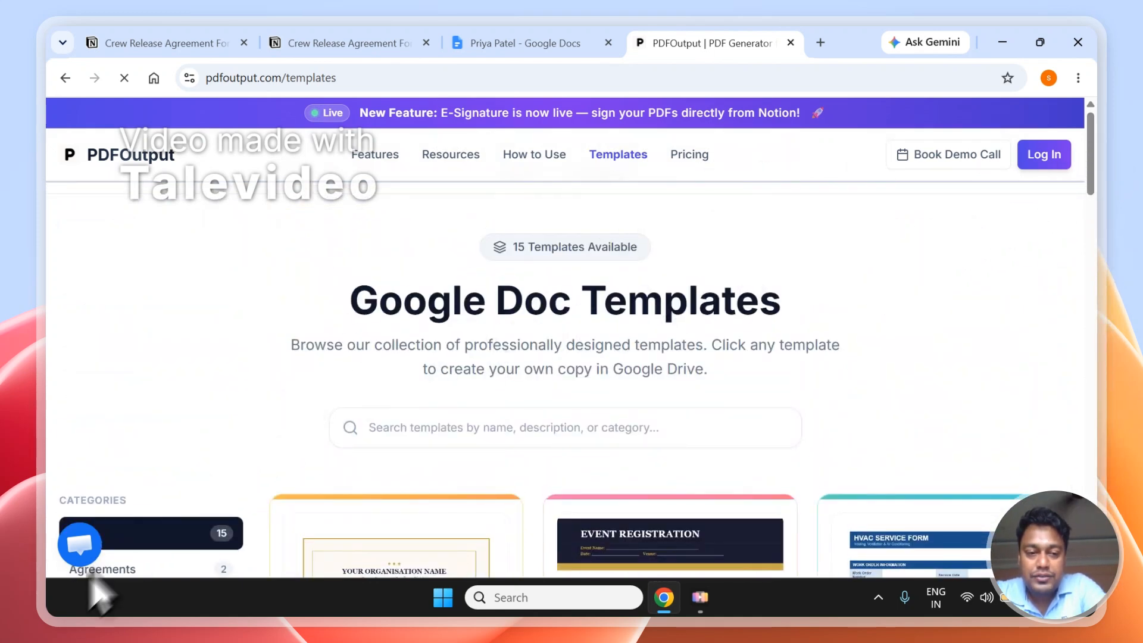
Open the PDFOutput support chat to view its message box and minimize the chat
{"action": "left_click", "coordinate": [82, 543]}
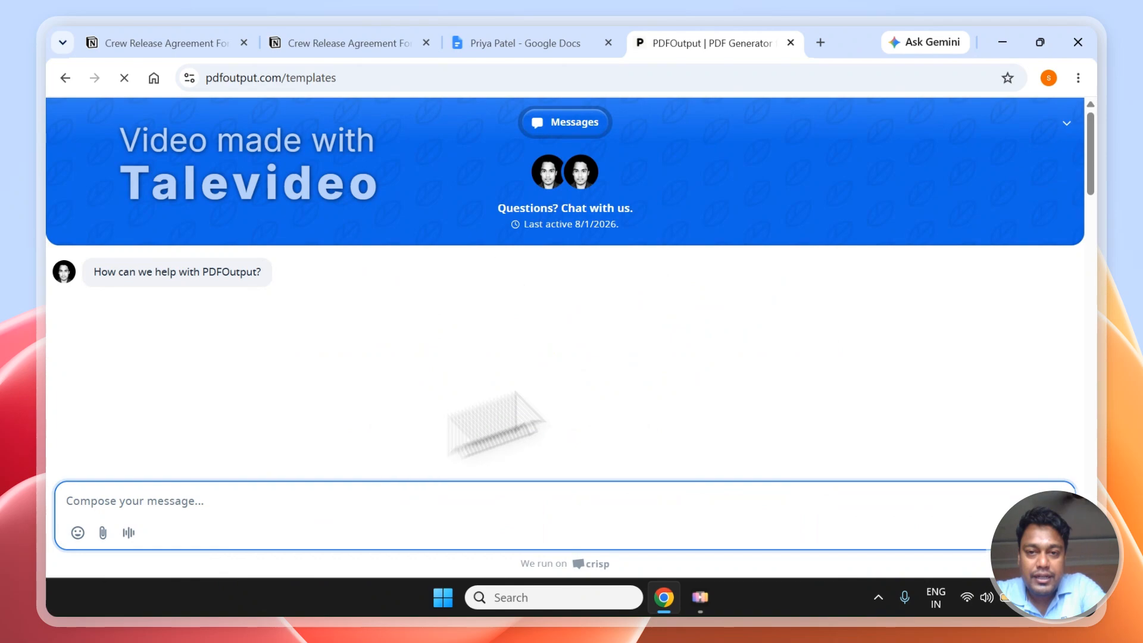
{"action": "left_click", "coordinate": [1067, 125]}
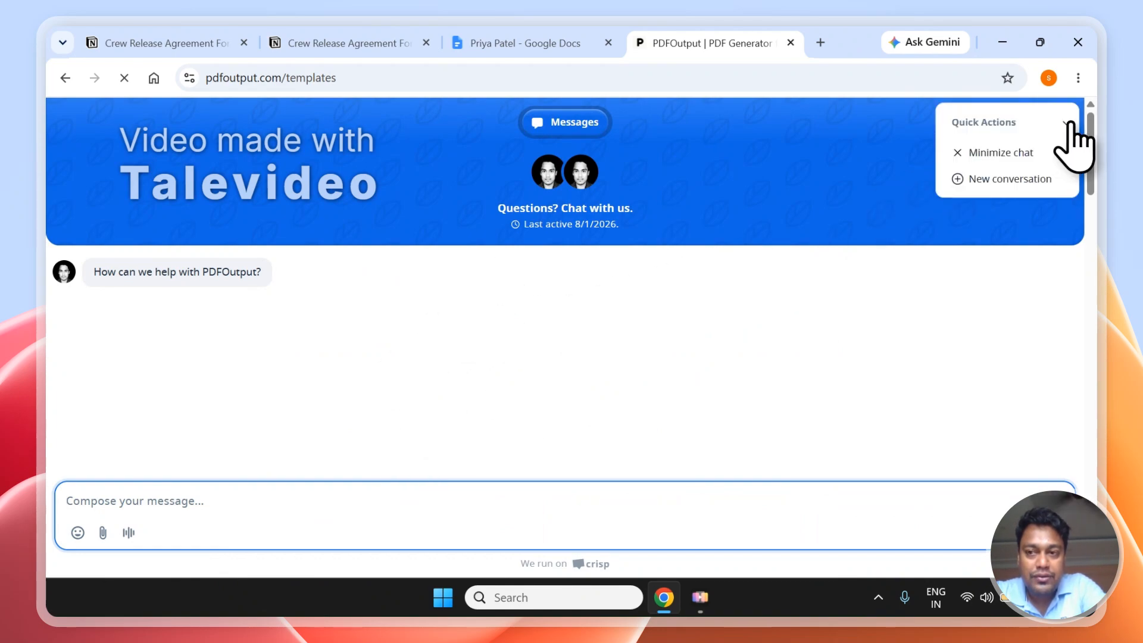
{"action": "left_click", "coordinate": [1054, 156]}
Open the Contact page from the site footer, view its Send Message form, and return to the home page
{"action": "left_click_drag", "start_coordinate": [1090, 161], "coordinate": [1092, 571]}
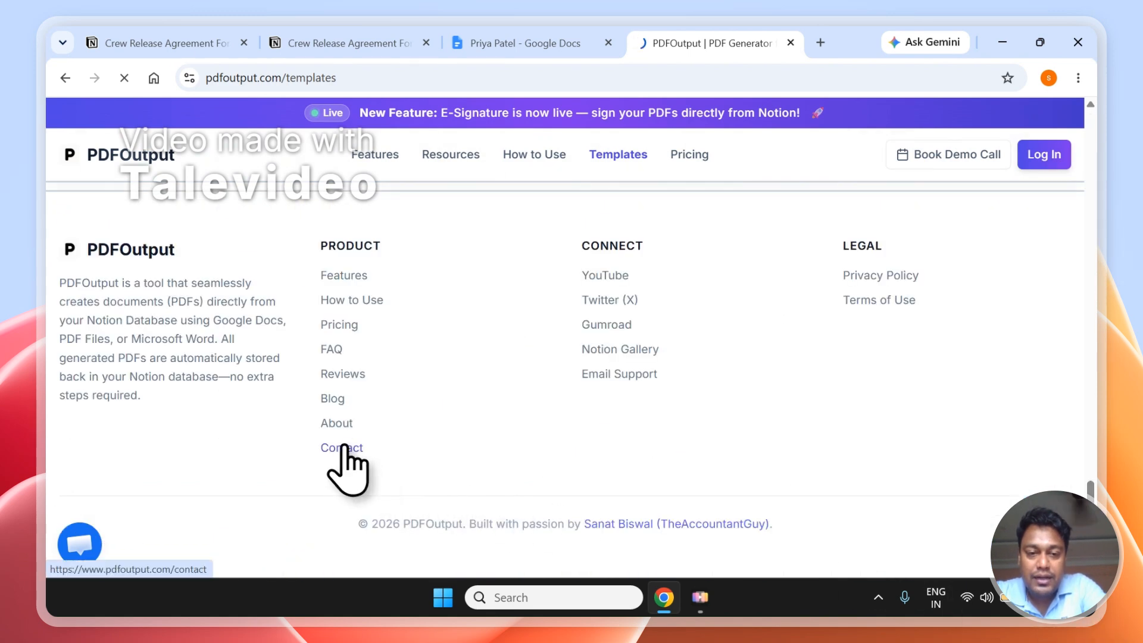
{"action": "scroll", "coordinate": [1099, 372], "scroll_direction": "down", "scroll_amount": 2}
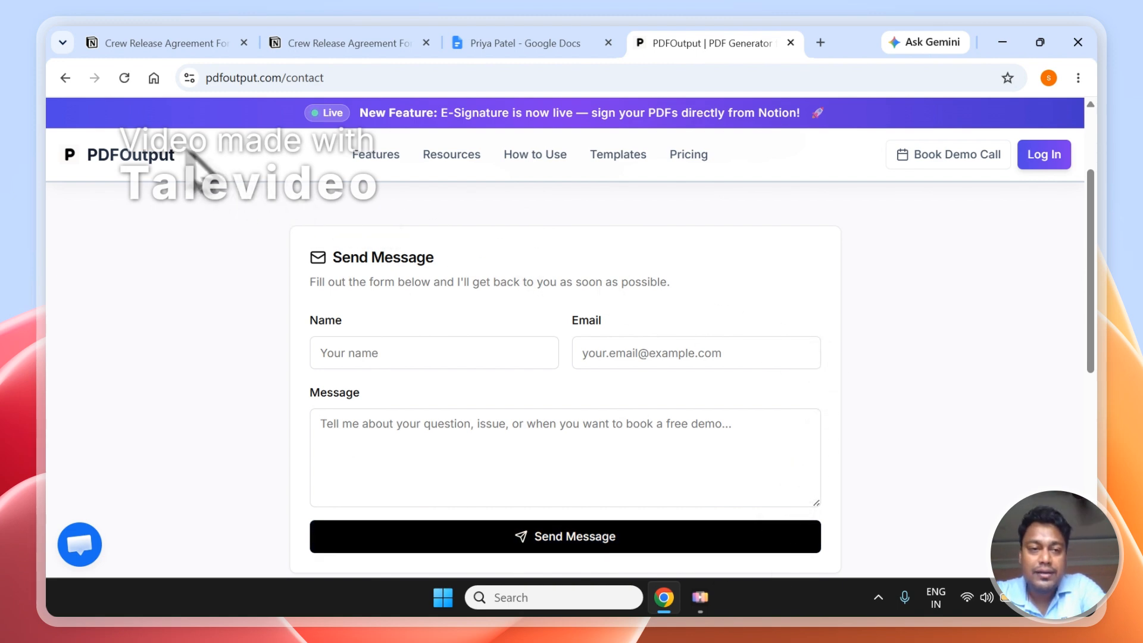
{"action": "left_click", "coordinate": [168, 160]}
Switch to the Notion responses, open the PDF attached to the first row, and inspect its crew member and project name lines
{"action": "left_click", "coordinate": [330, 44]}
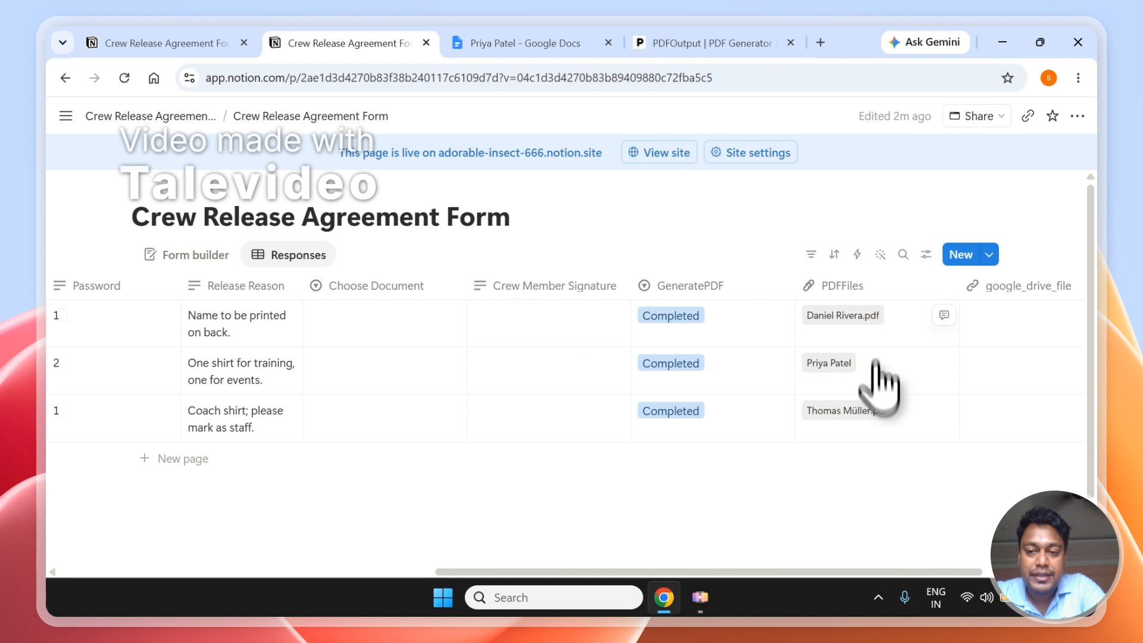
{"action": "left_click", "coordinate": [863, 325]}
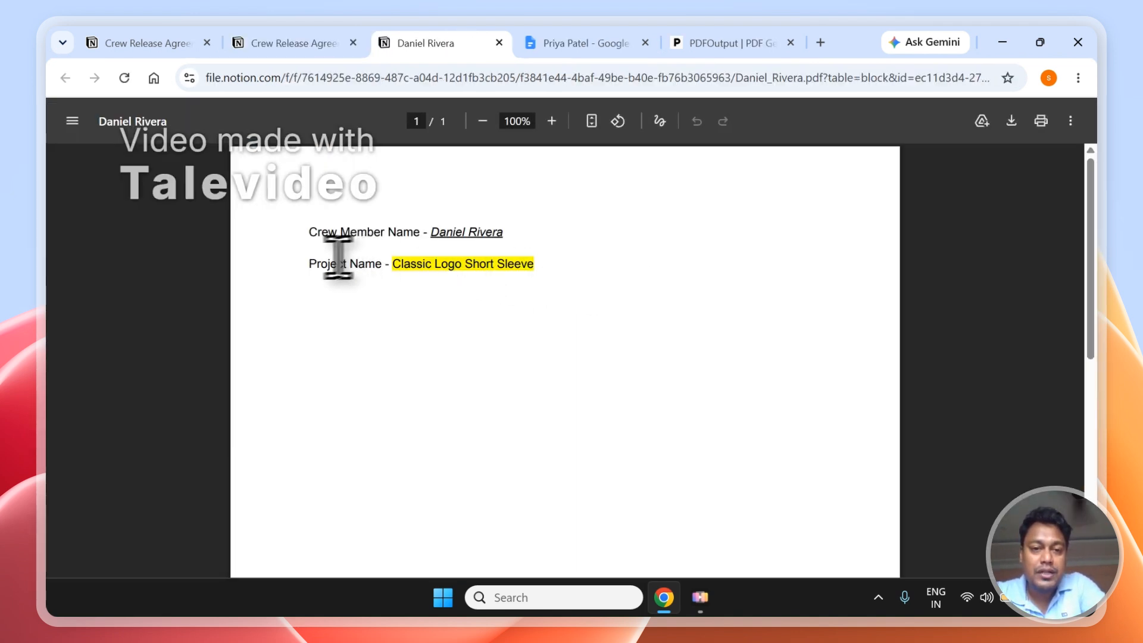
{"action": "left_click_drag", "start_coordinate": [338, 235], "coordinate": [531, 265]}
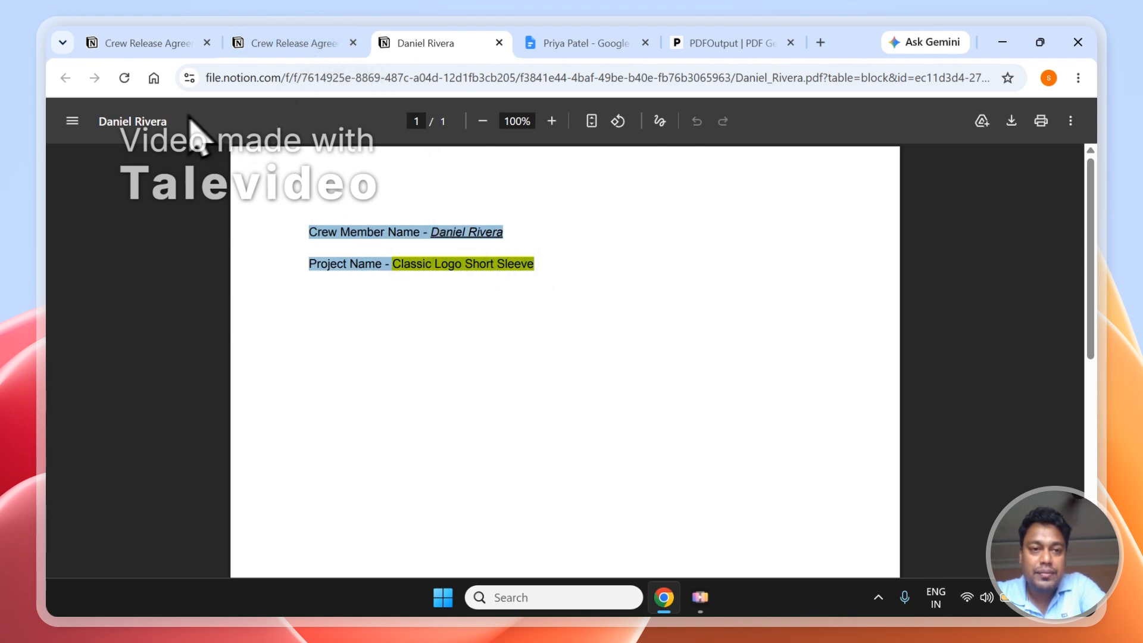
Open the PDF attached to the third response in Notion and compare it with the first response's PDF
{"action": "left_click", "coordinate": [276, 43]}
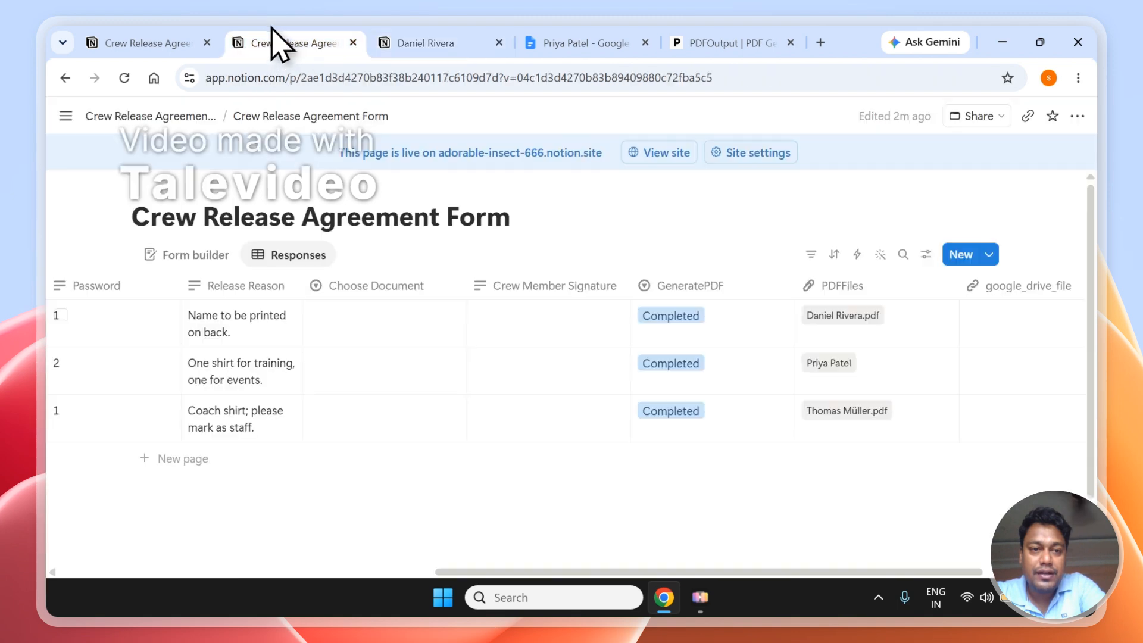
{"action": "left_click", "coordinate": [846, 411]}
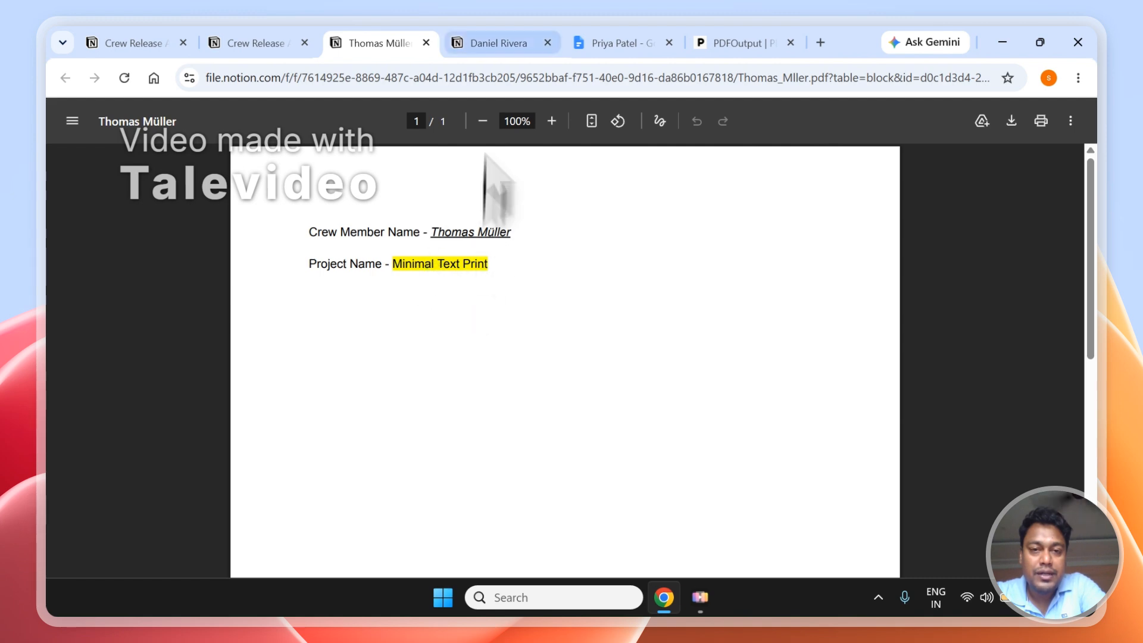
{"action": "left_click", "coordinate": [497, 30]}
{"action": "left_click", "coordinate": [398, 28]}
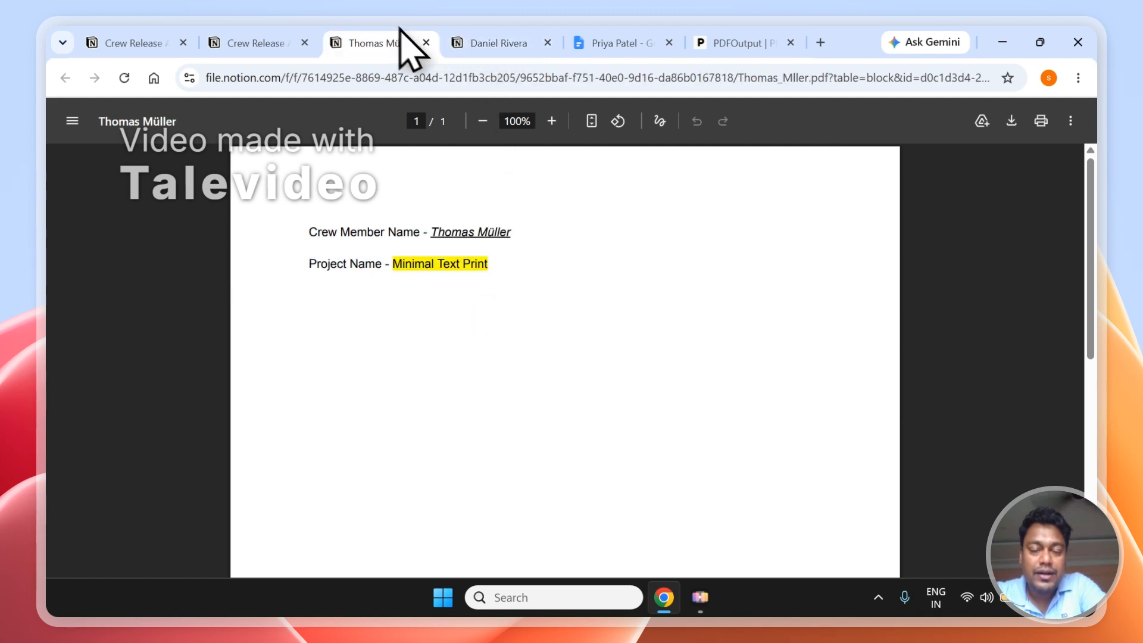
Close the two generated PDFs and the generated Google Docs document to return to the PDFOutput home page
{"action": "left_click", "coordinate": [426, 43]}
{"action": "left_click", "coordinate": [426, 42]}
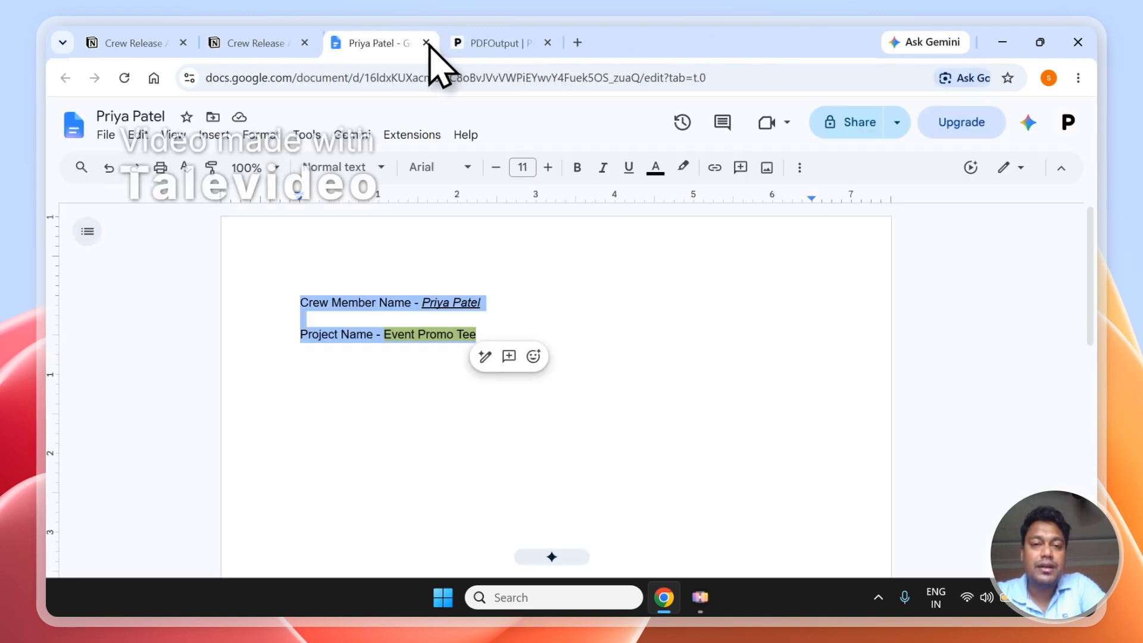
{"action": "left_click", "coordinate": [426, 43]}
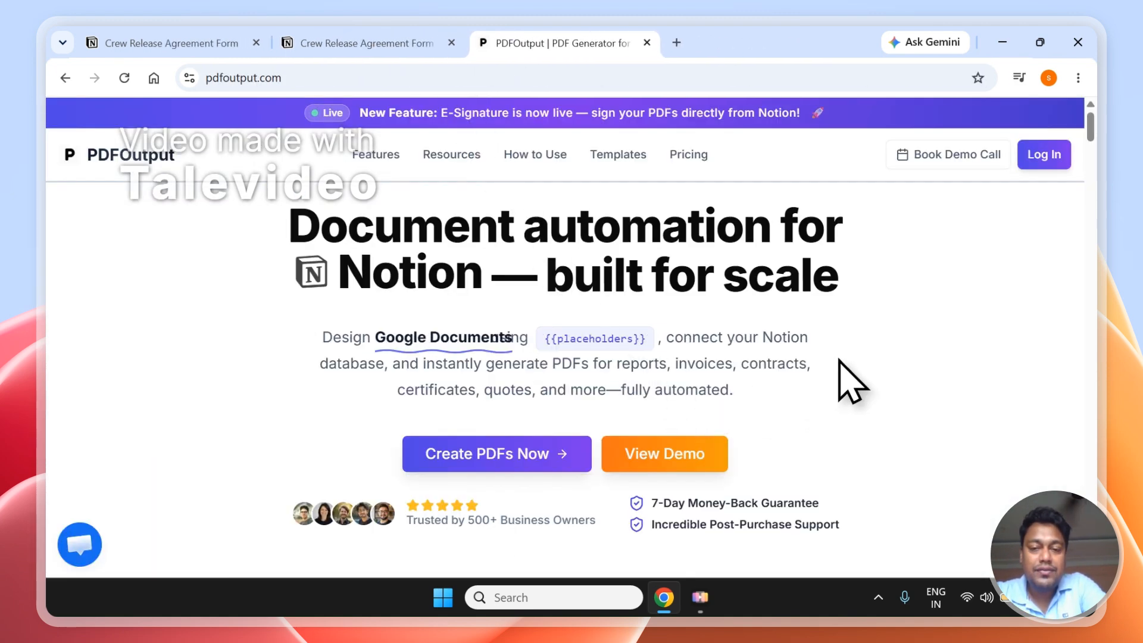